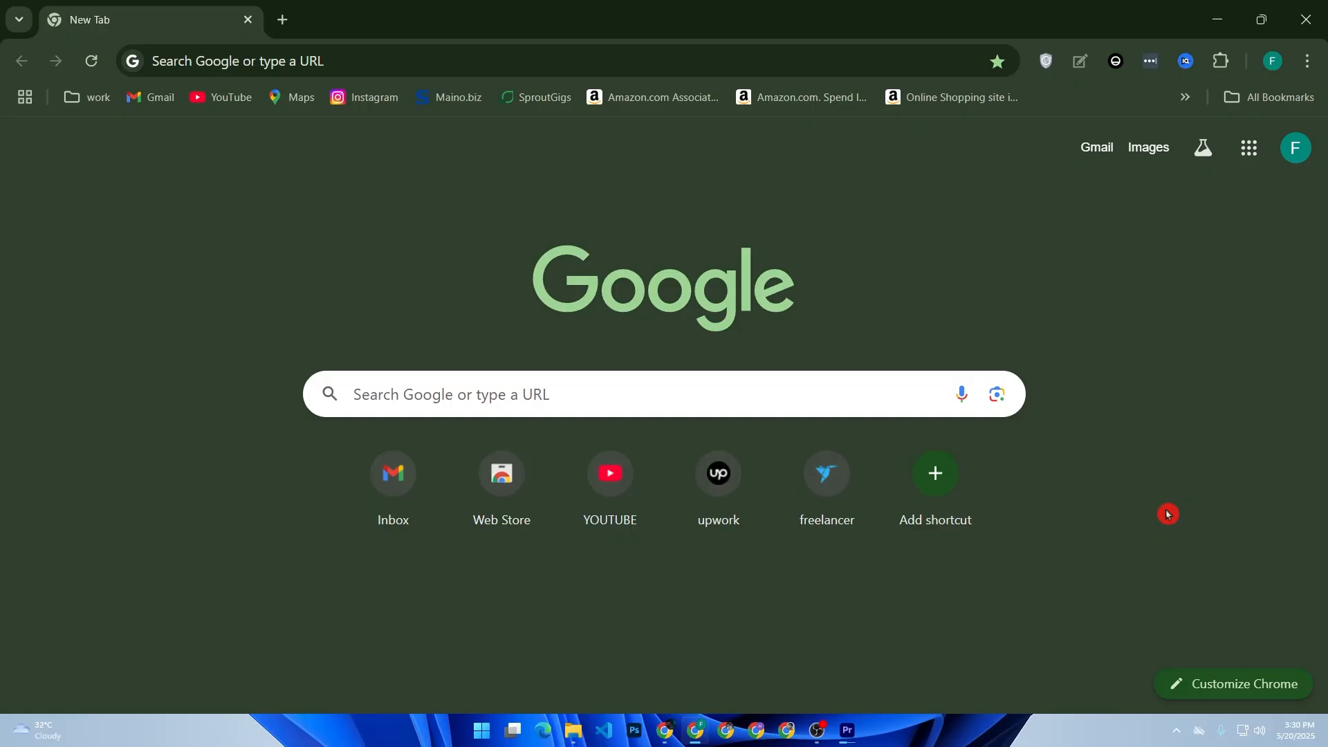
Step: Go to wix.com from the new tab's search box
left_click(551, 394)
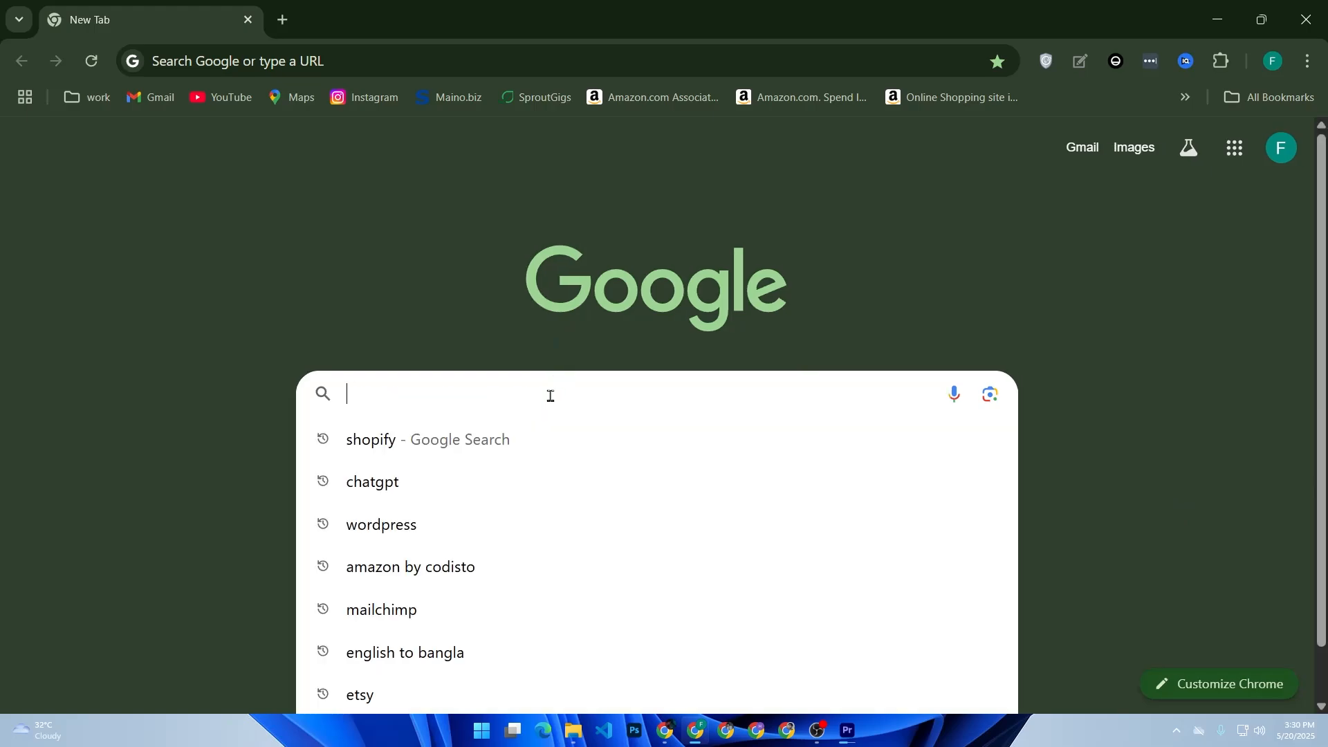
type("wix.o")
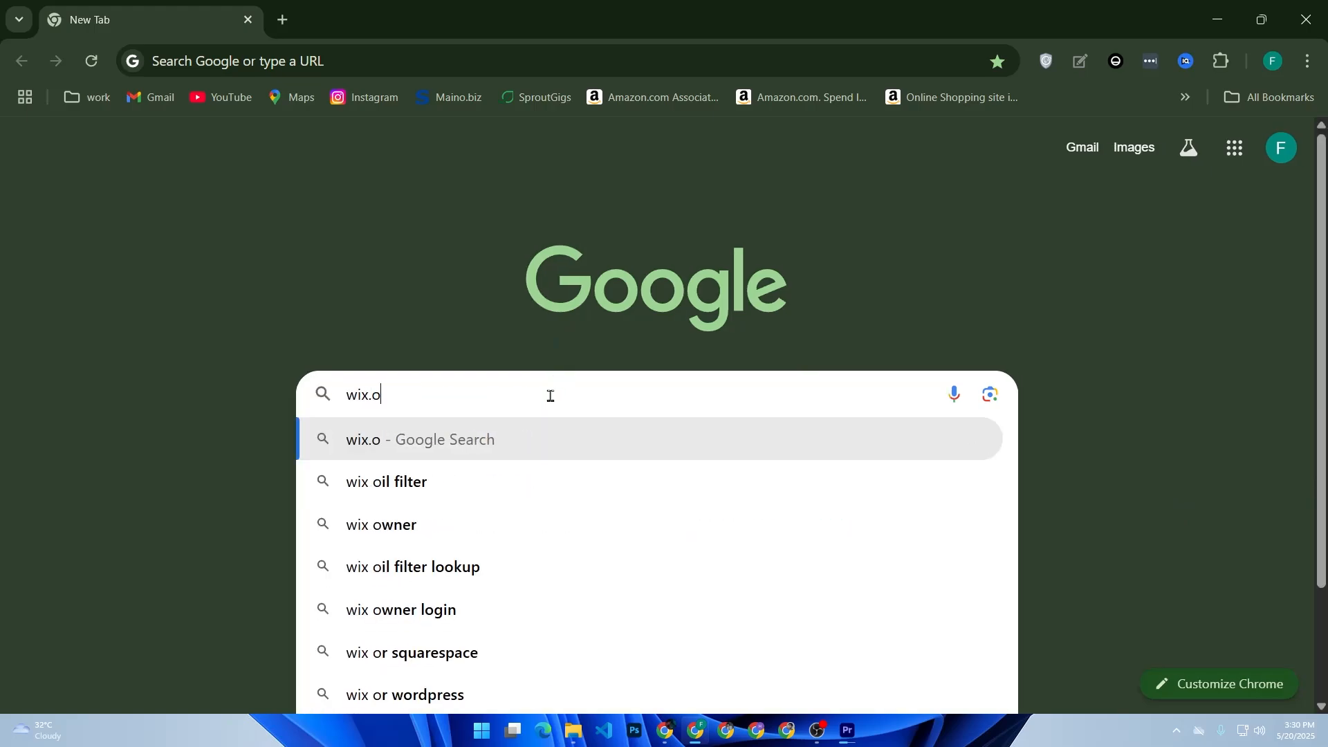
type("com")
key("Return")
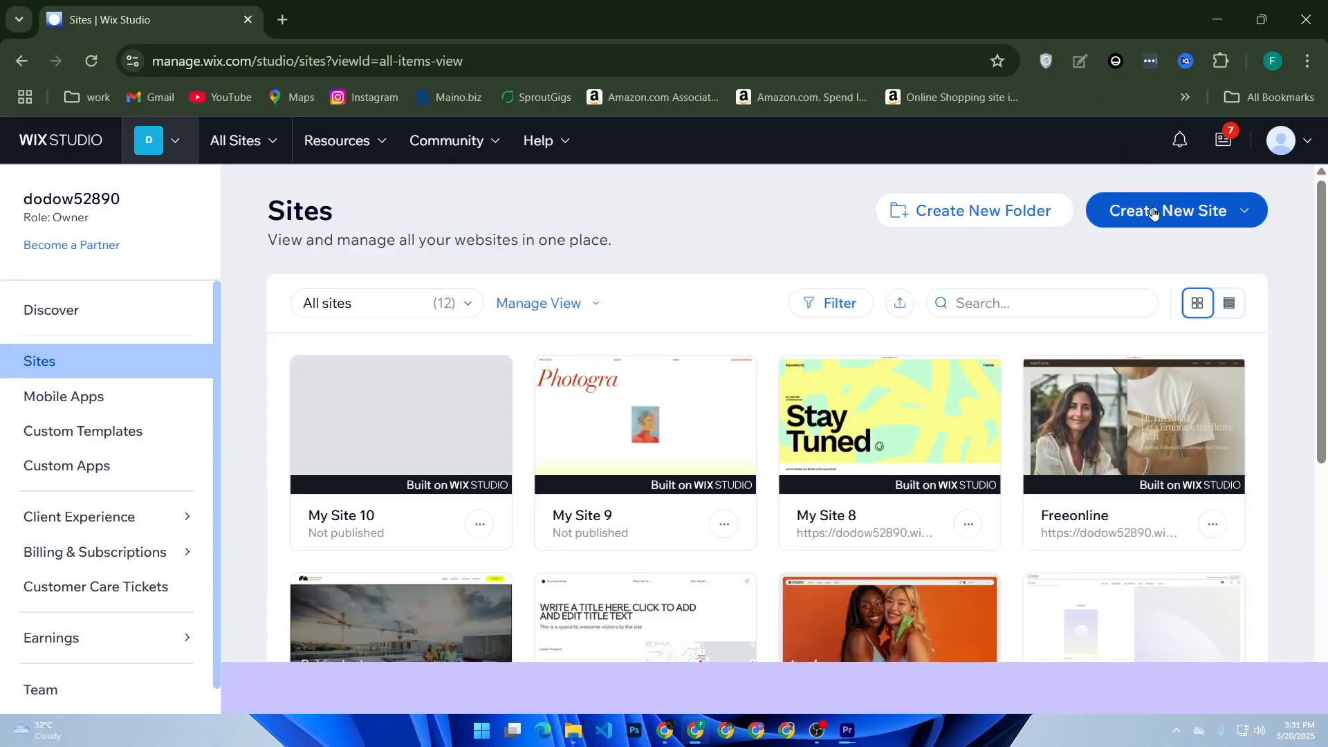
Step: Start a new site from a Studio template and search the templates for blog
left_click(1138, 211)
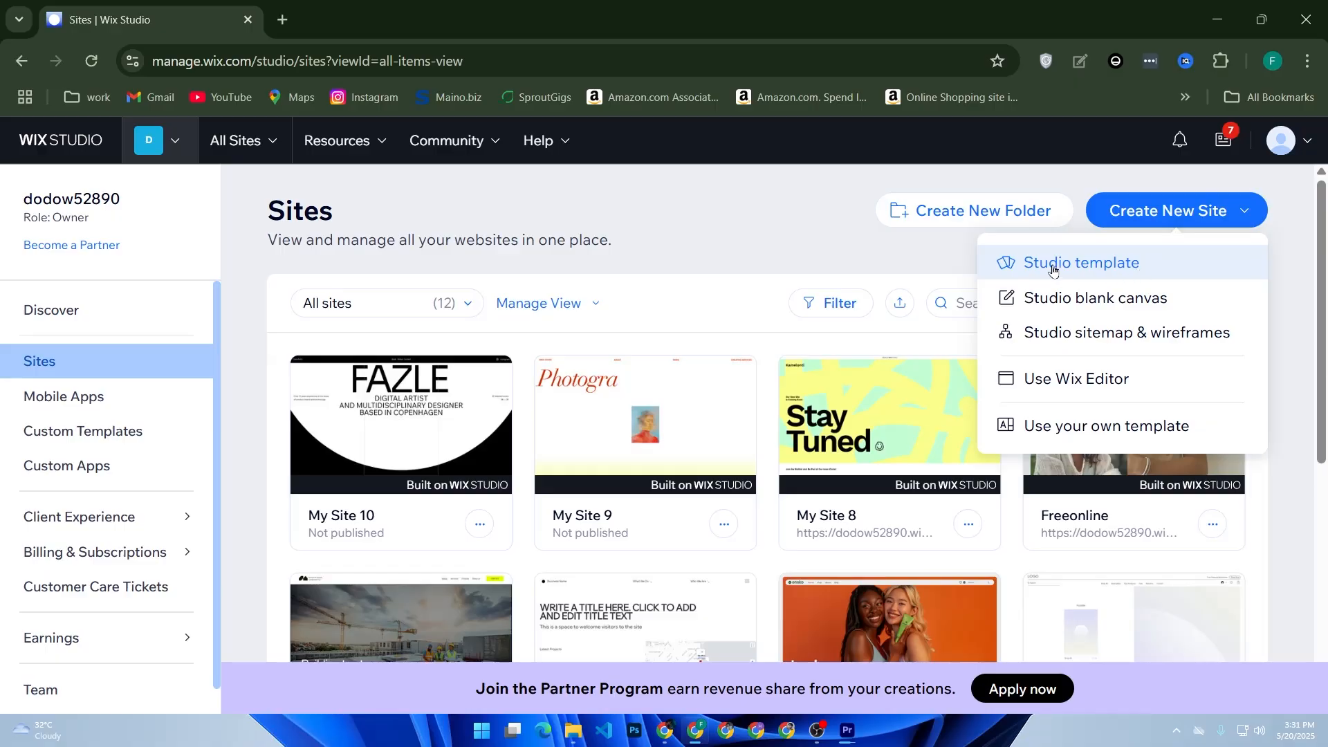
left_click(1093, 273)
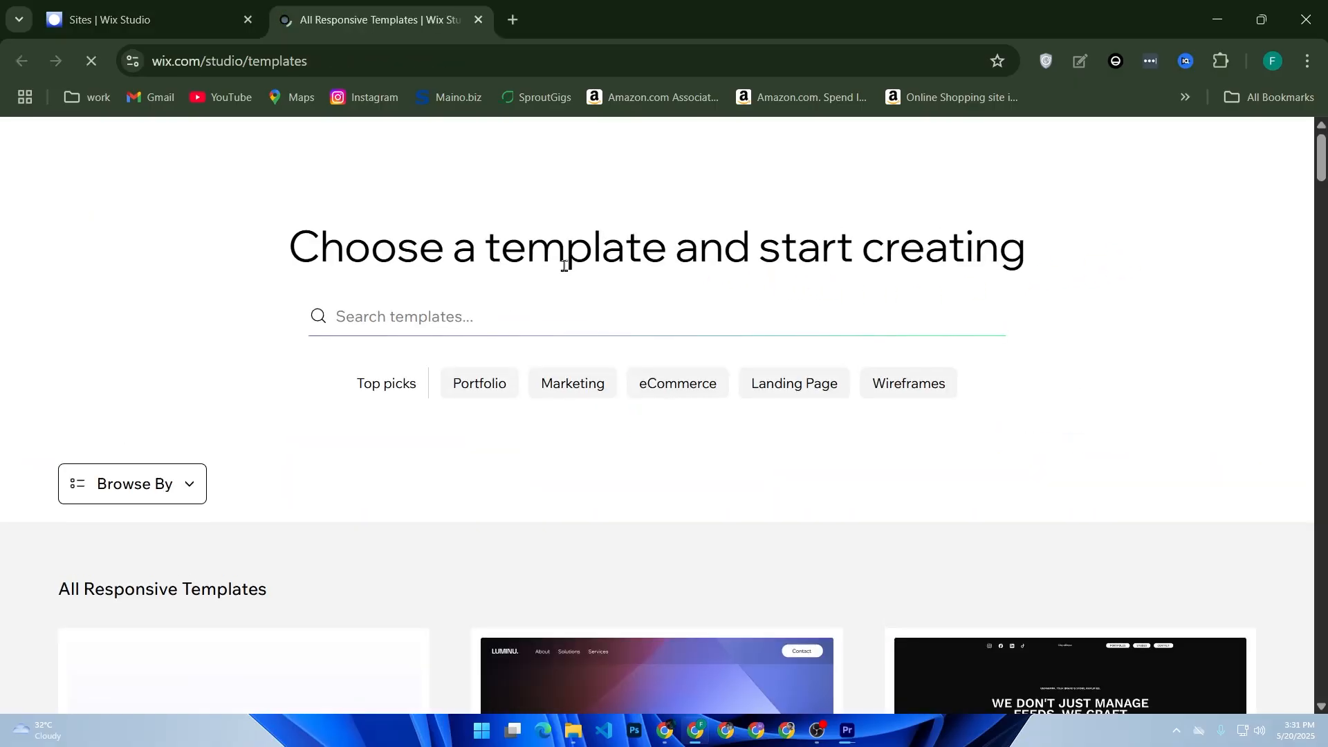
left_click(469, 304)
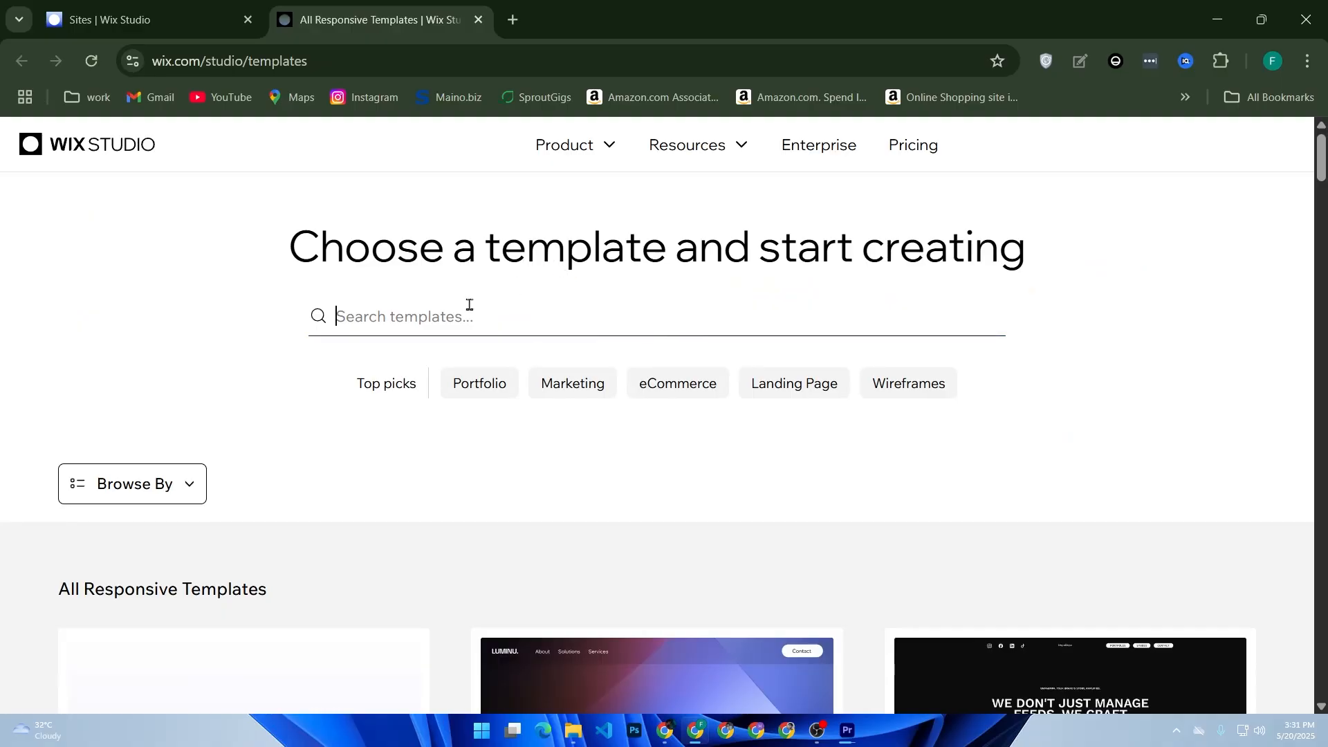
type("blo")
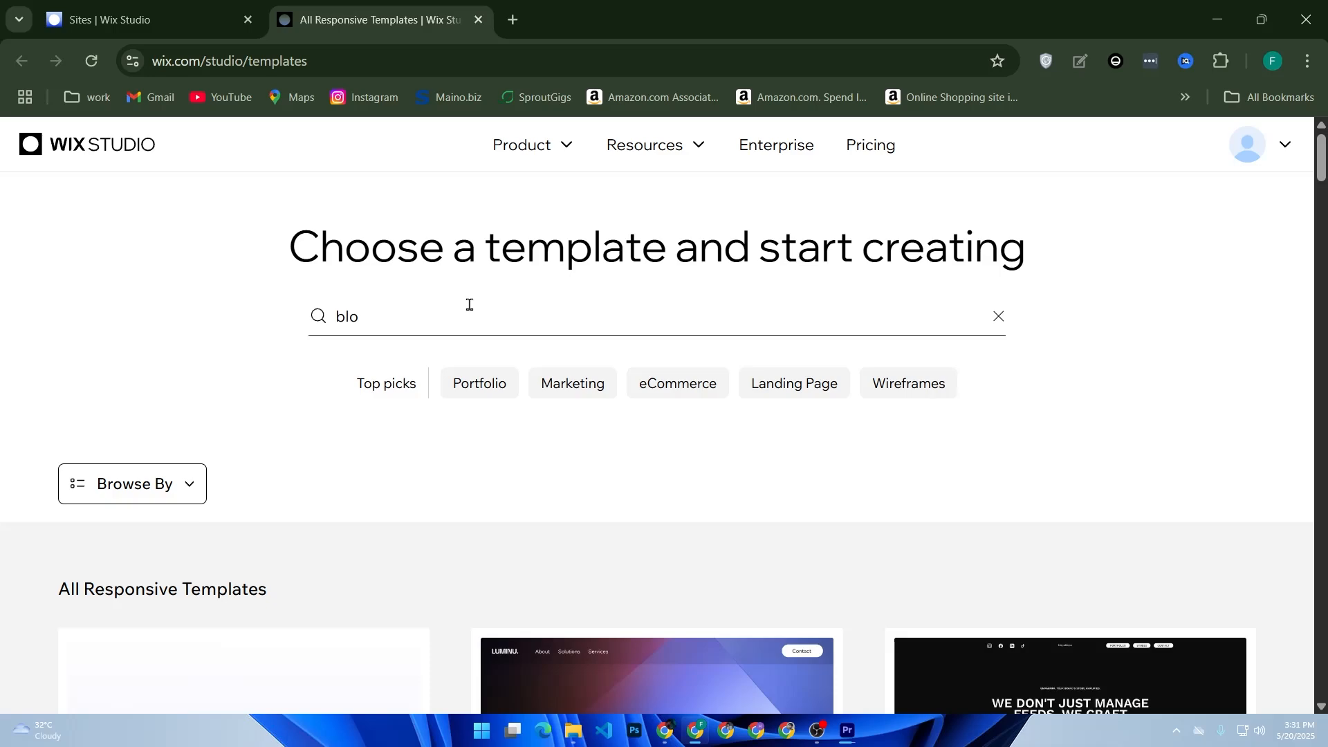
type("g")
key("Return")
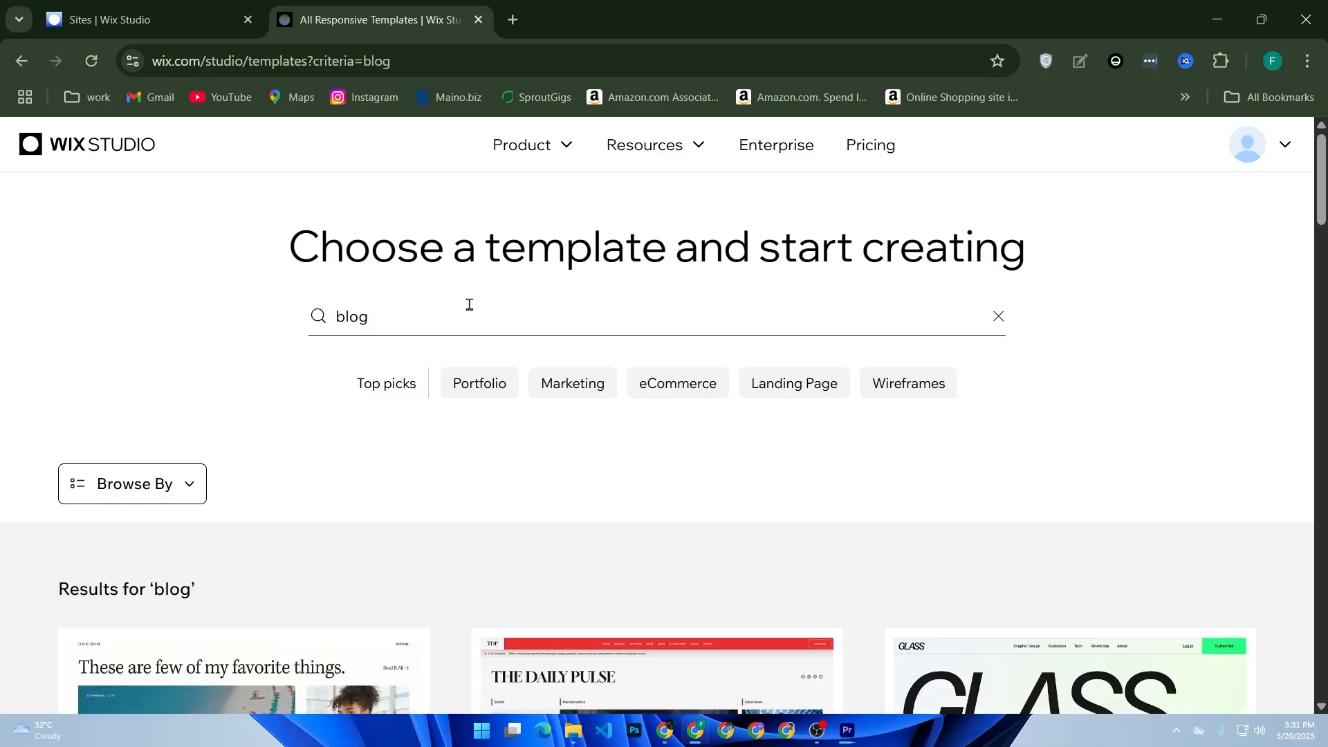
Step: Open The Daily Pulse News Blog template's editor in a new tab and switch to it
scroll(469, 315, "down", 5)
mouse_move(626, 487)
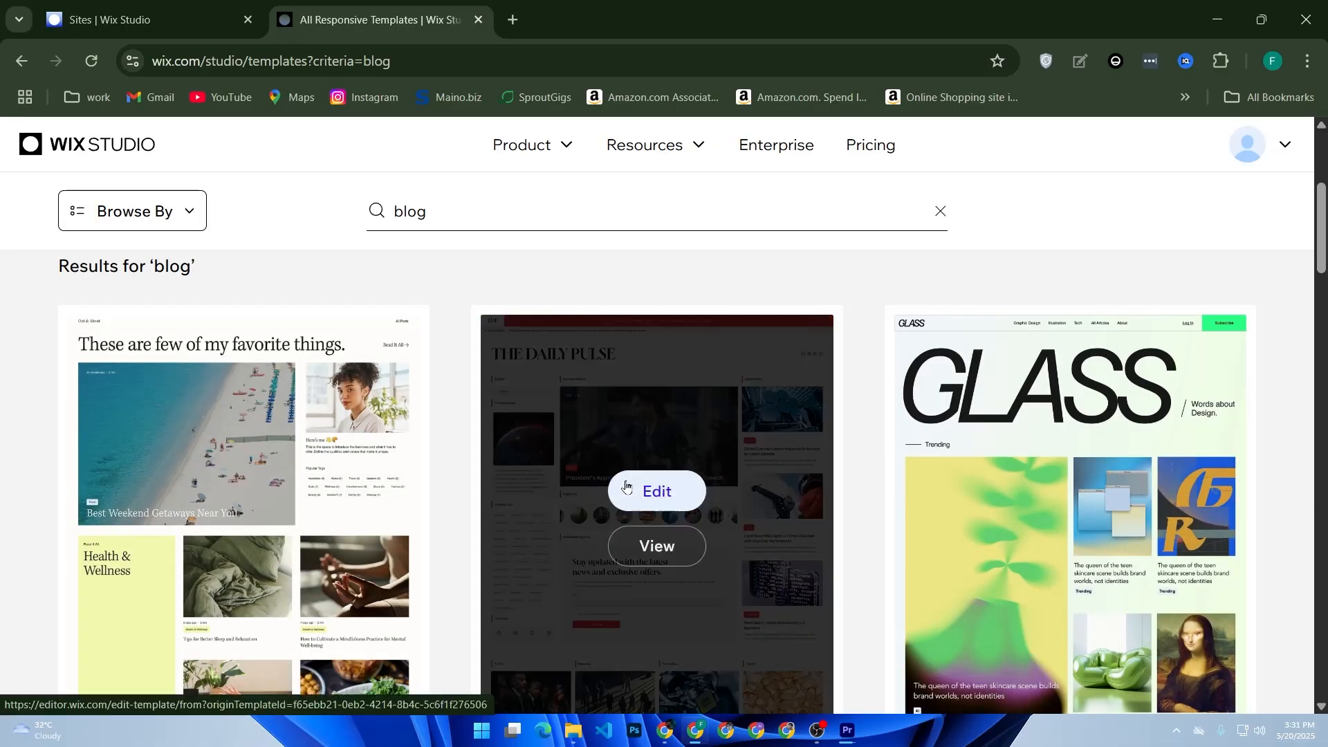
right_click(626, 486)
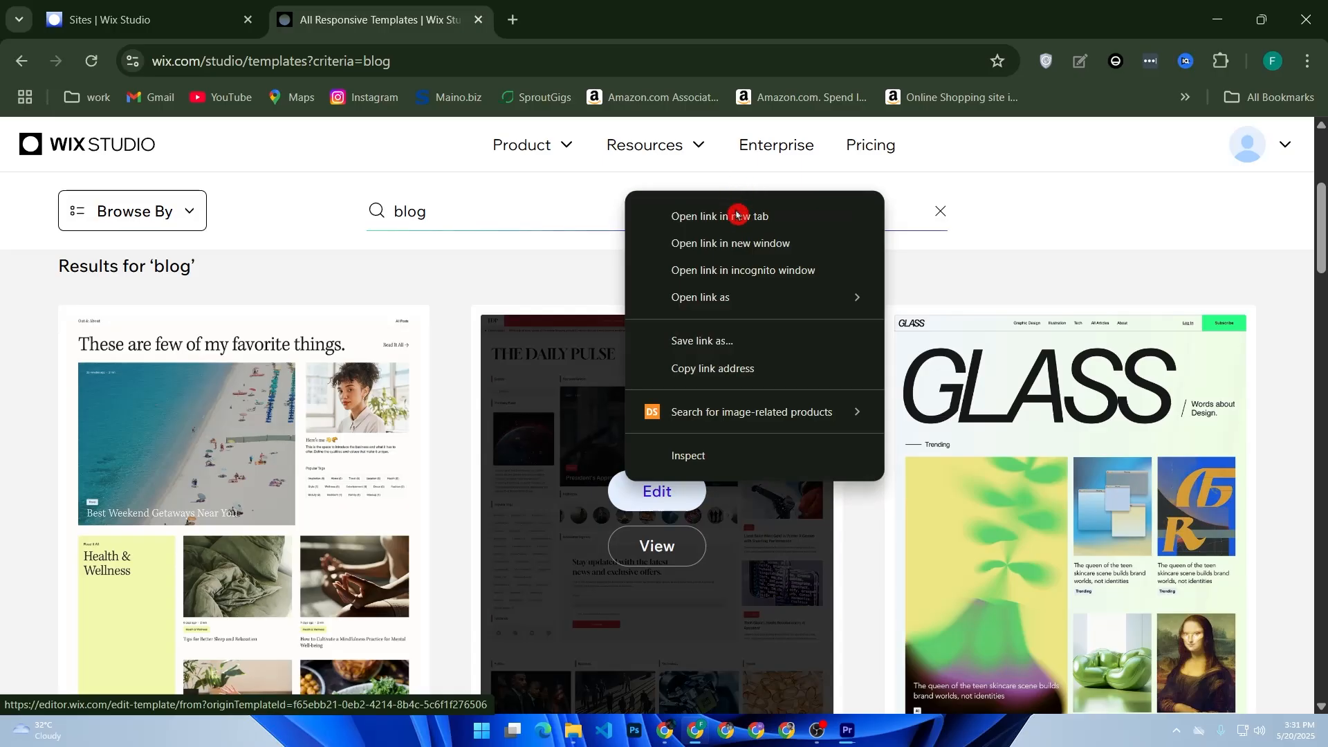
left_click(697, 215)
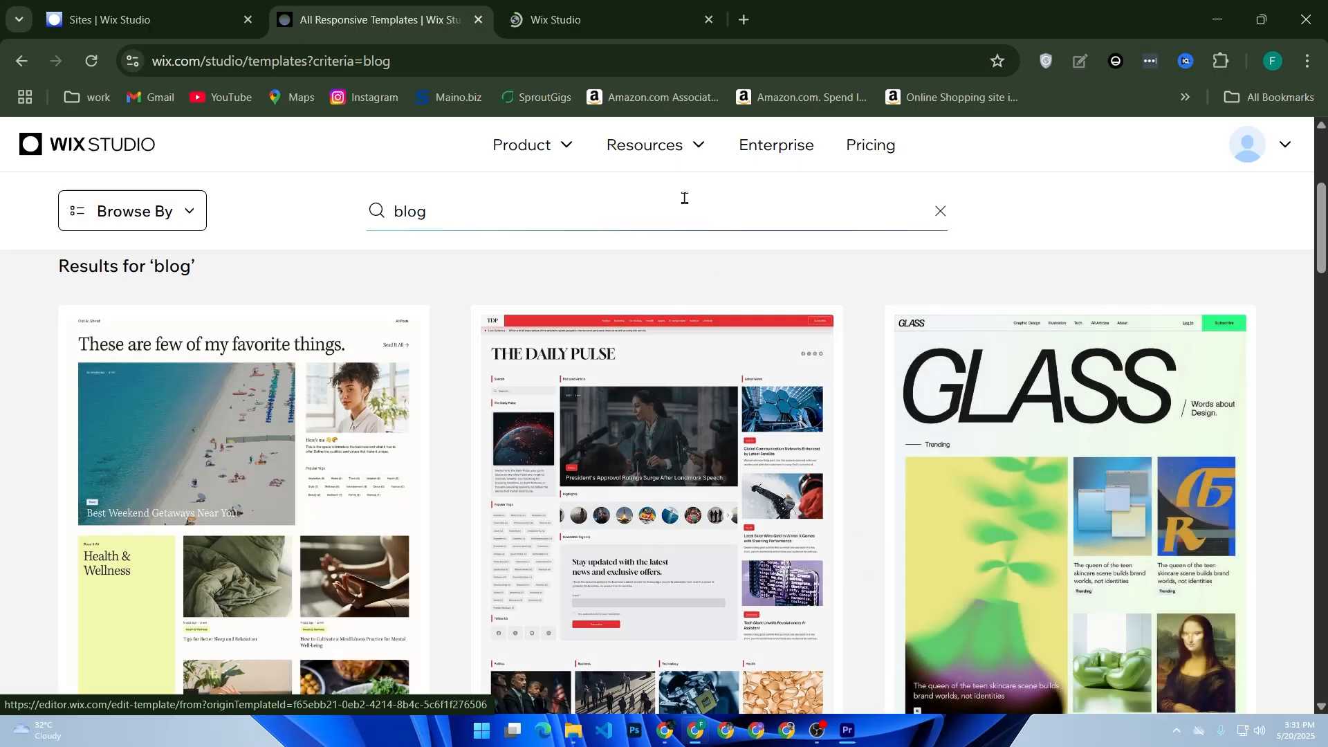
left_click(623, 17)
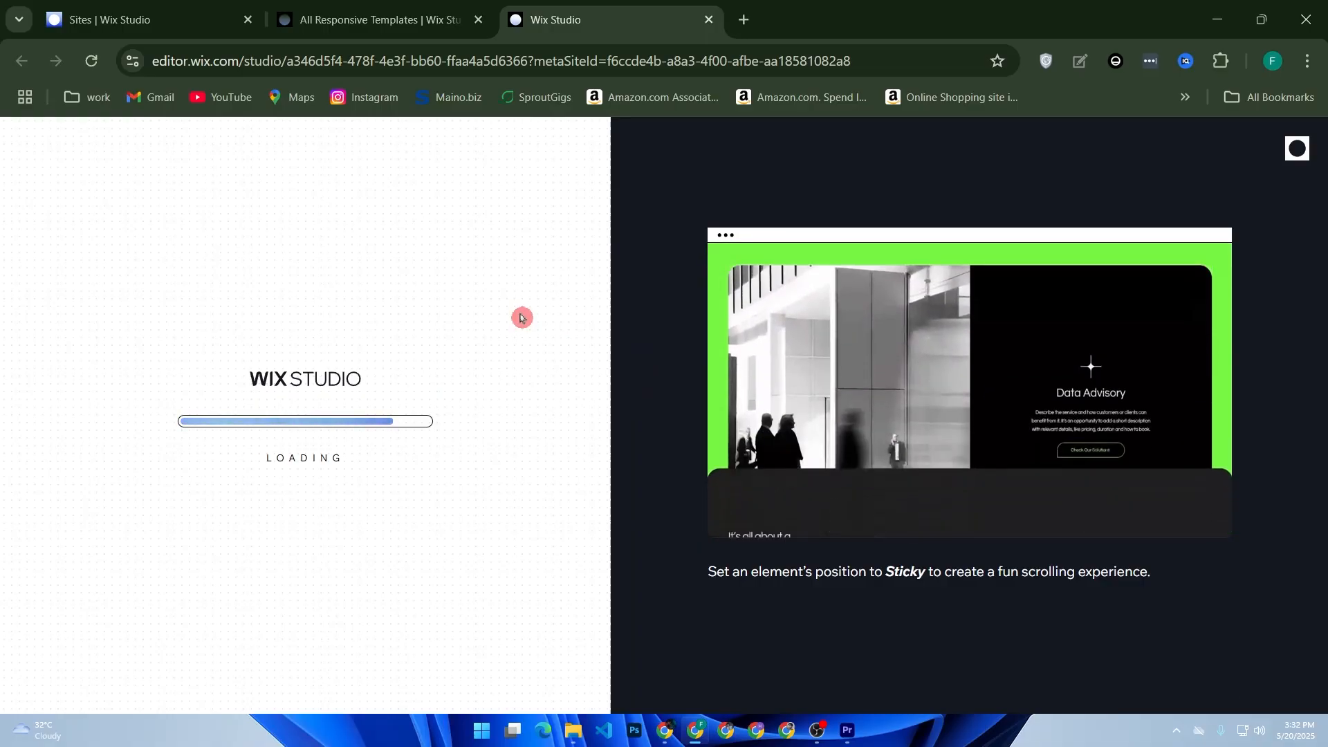
Step: Browse the blog template results while the editor loads, then return to the editor
left_click(380, 15)
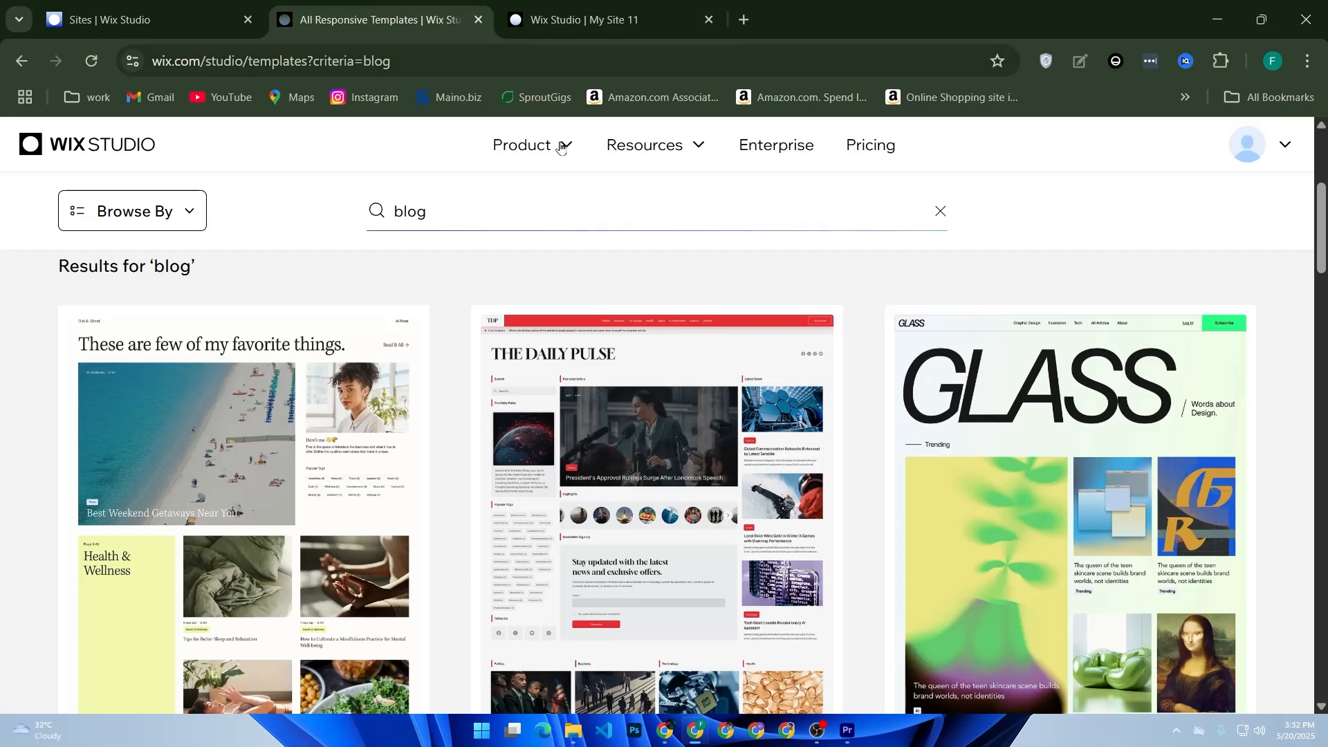
scroll(485, 263, "up", 2)
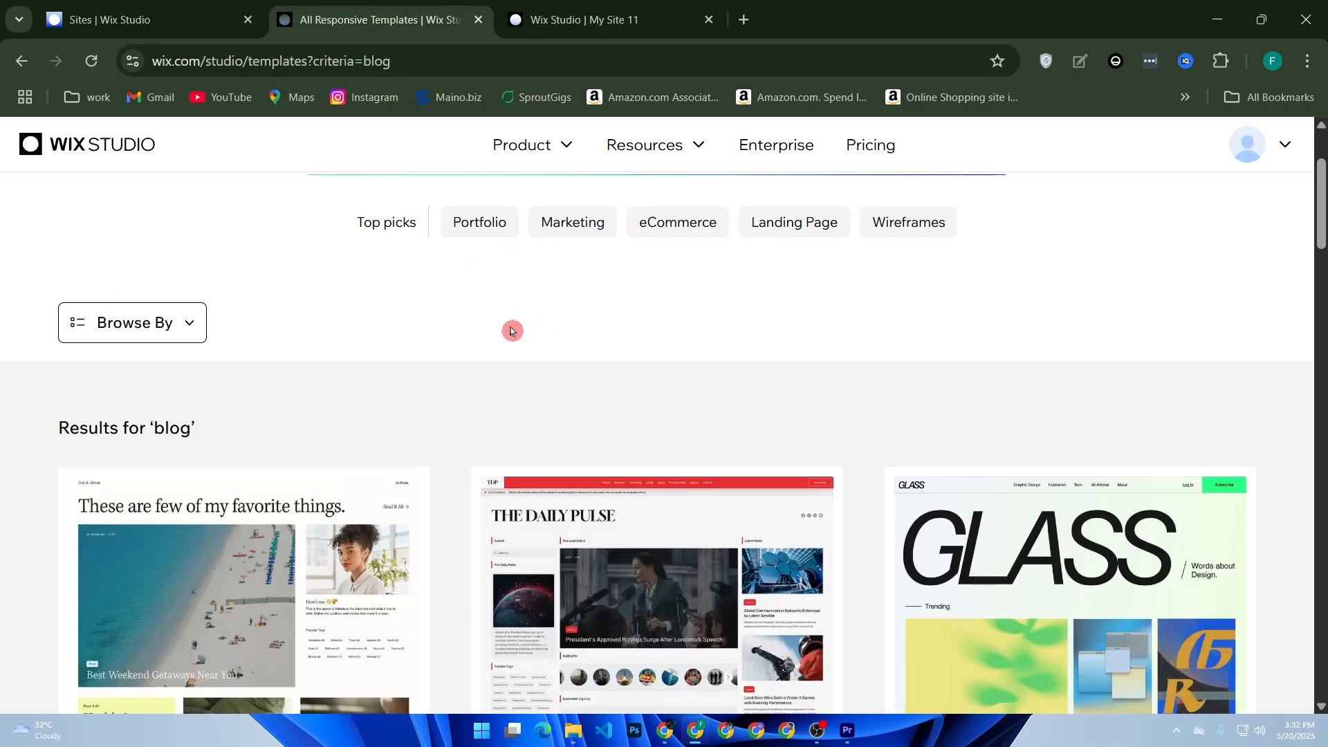
scroll(514, 399, "down", 2)
scroll(776, 380, "down", 2)
scroll(776, 380, "down", 2)
scroll(401, 483, "up", 3)
scroll(424, 484, "down", 3)
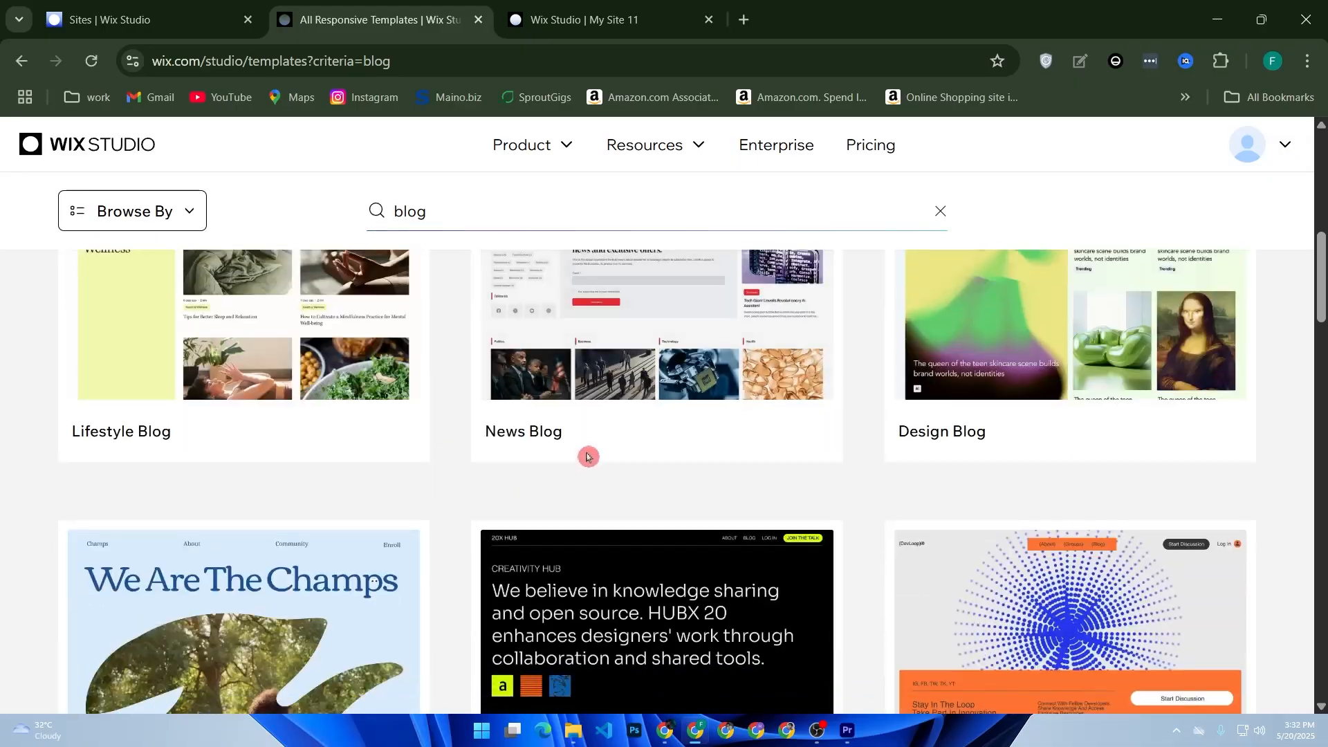
left_click(613, 13)
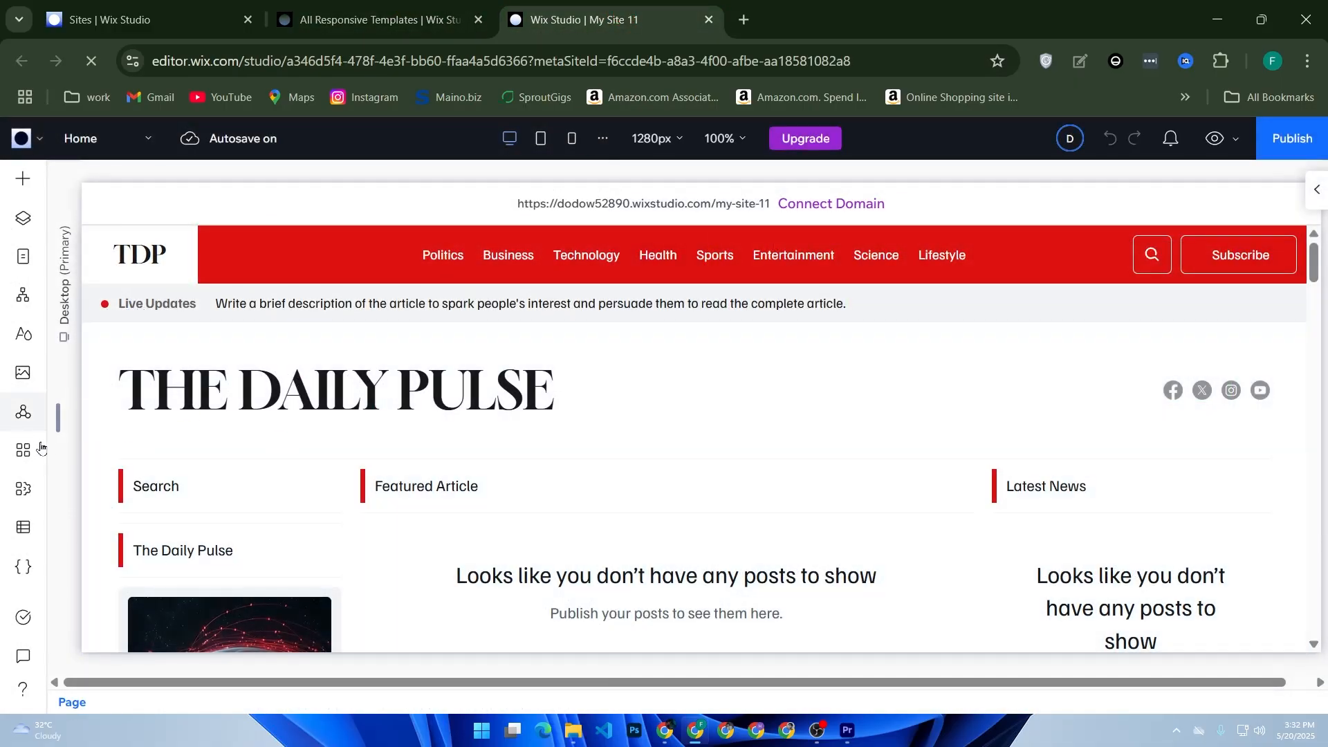
Step: Add the Wix Members Area app to the site from the App Market
left_click(32, 454)
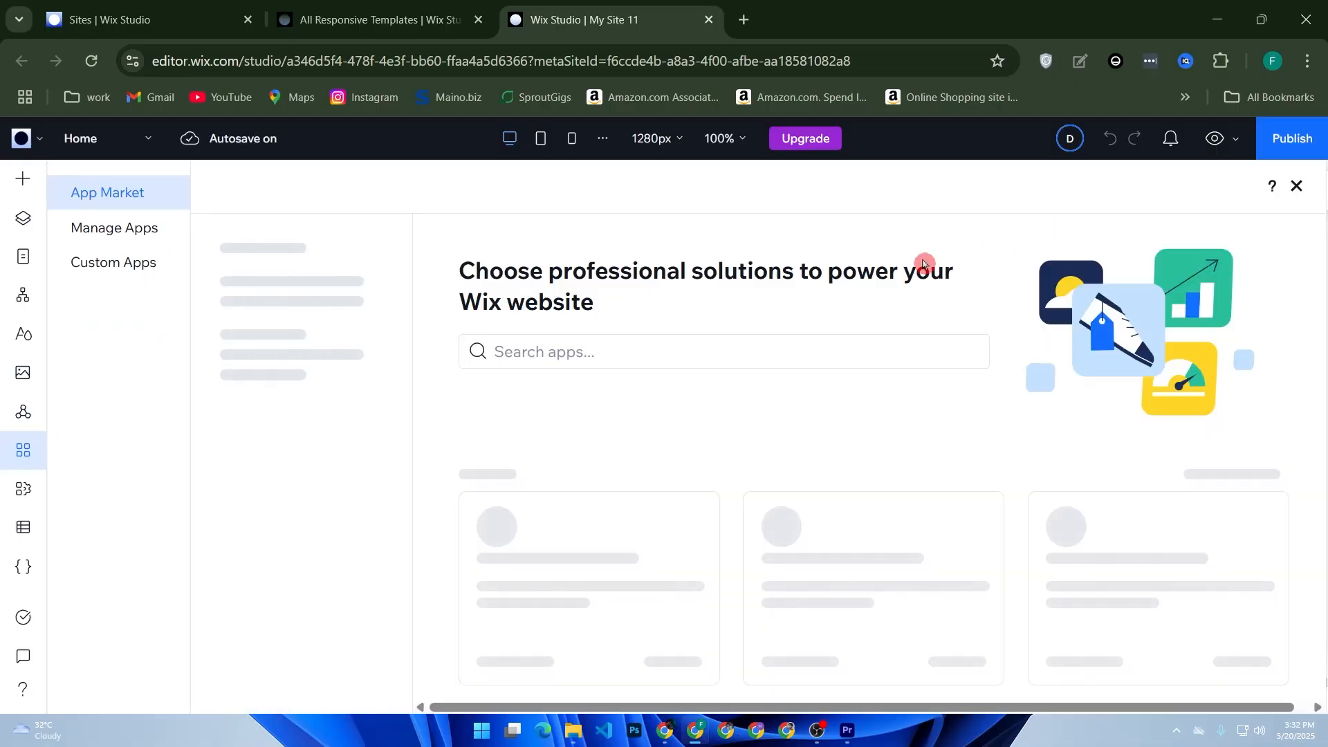
left_click(571, 351)
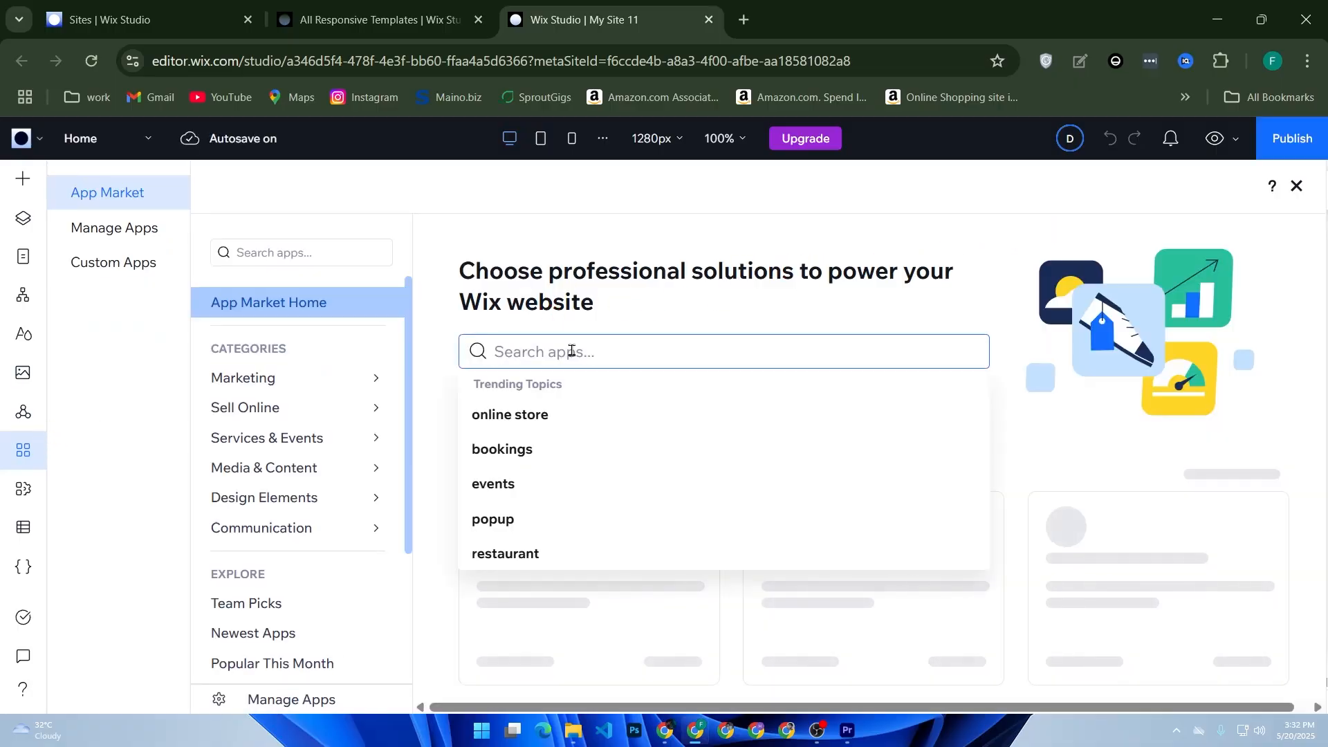
type("members")
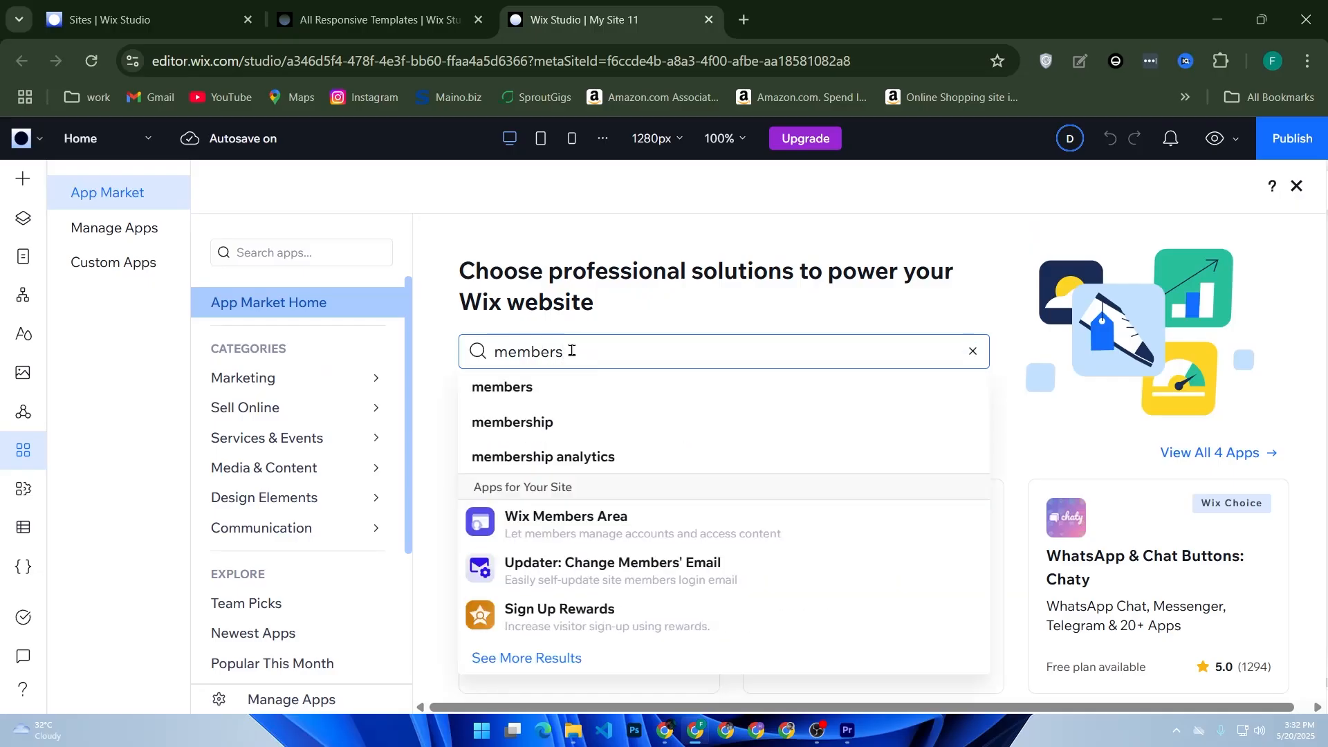
left_click(577, 530)
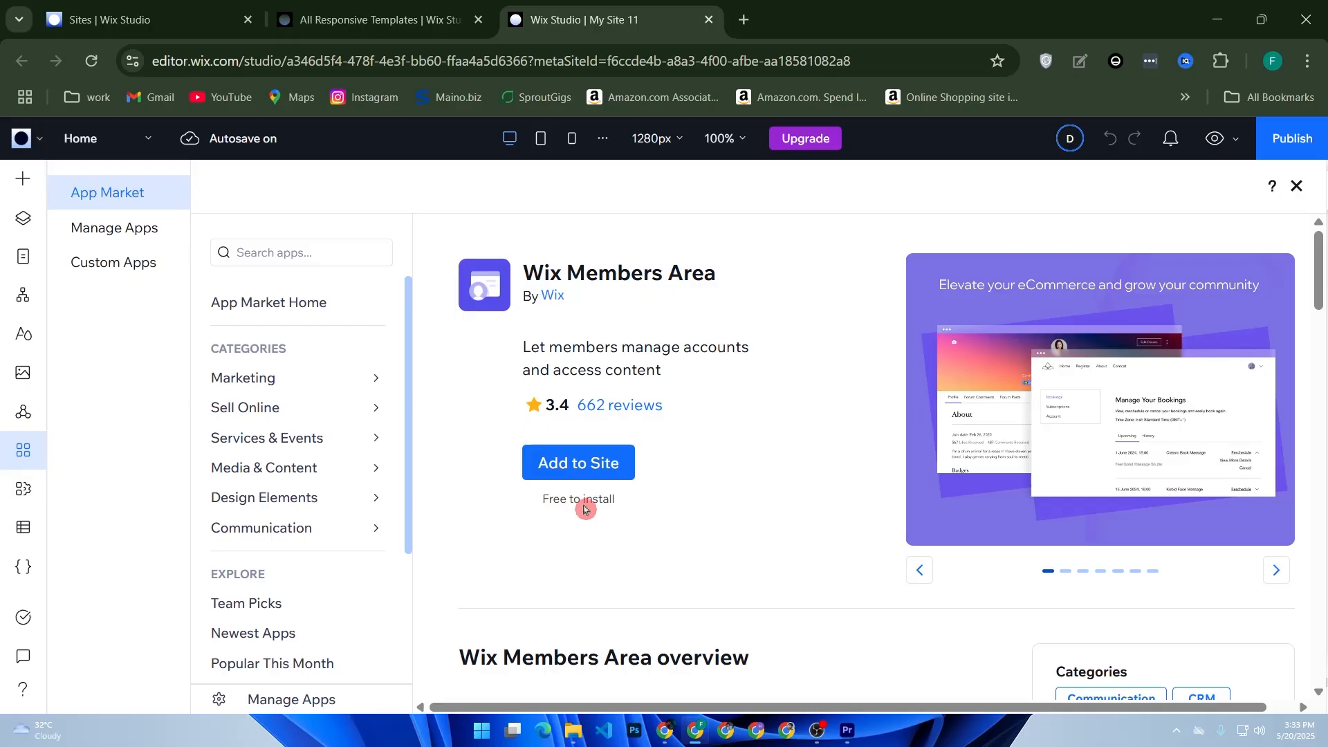
left_click(591, 475)
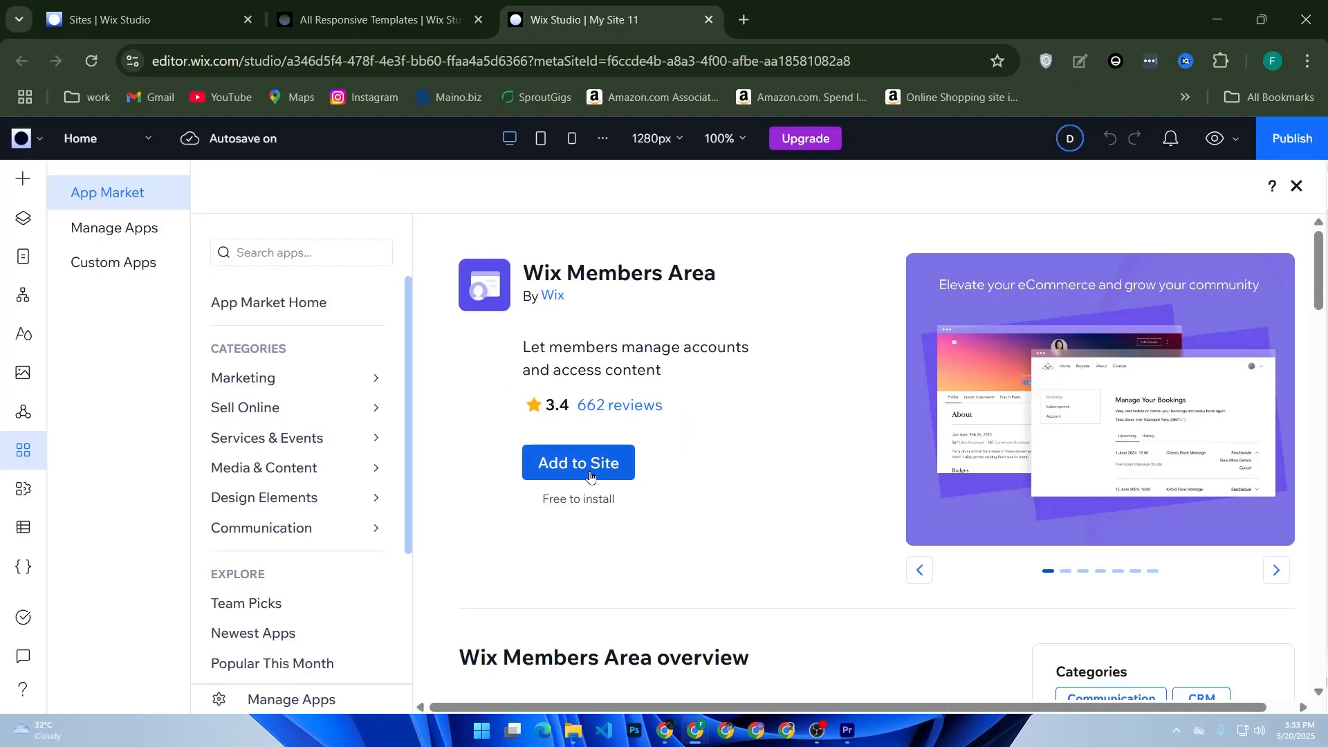
left_click(590, 474)
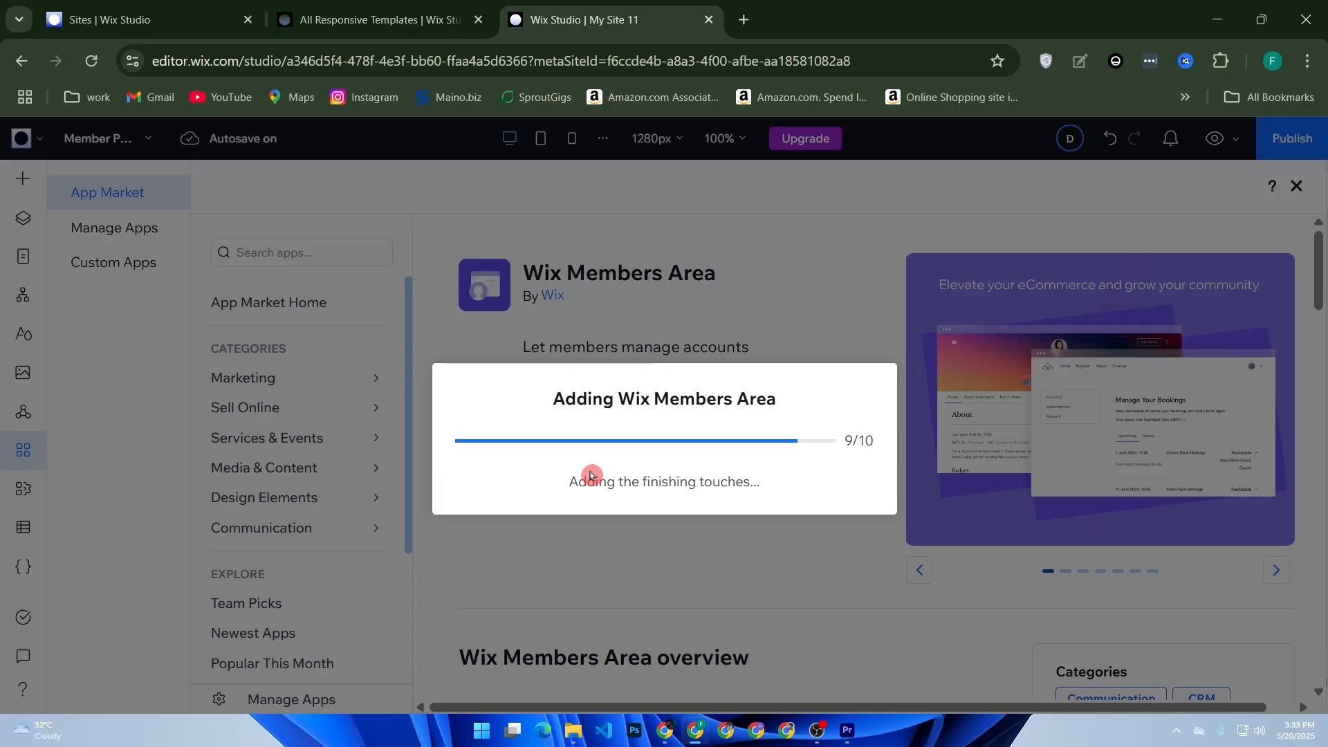
left_click(377, 10)
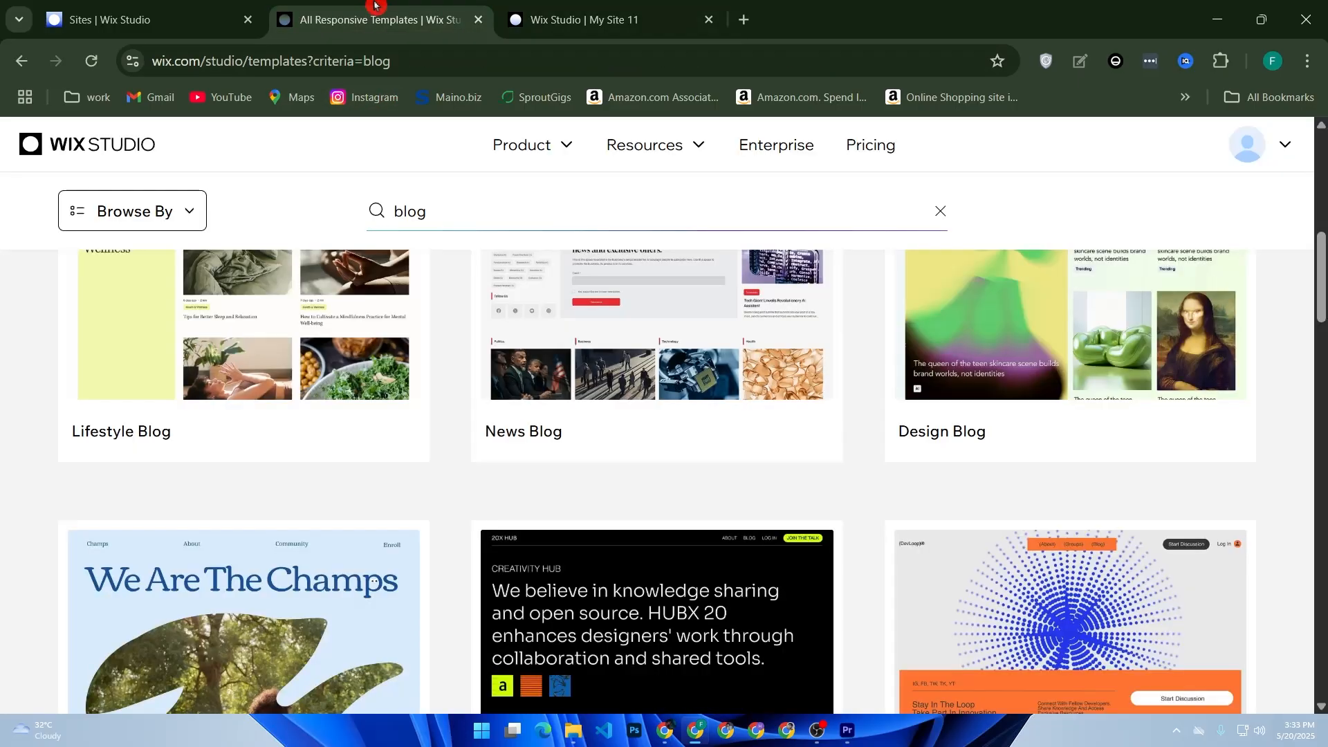
left_click(528, 6)
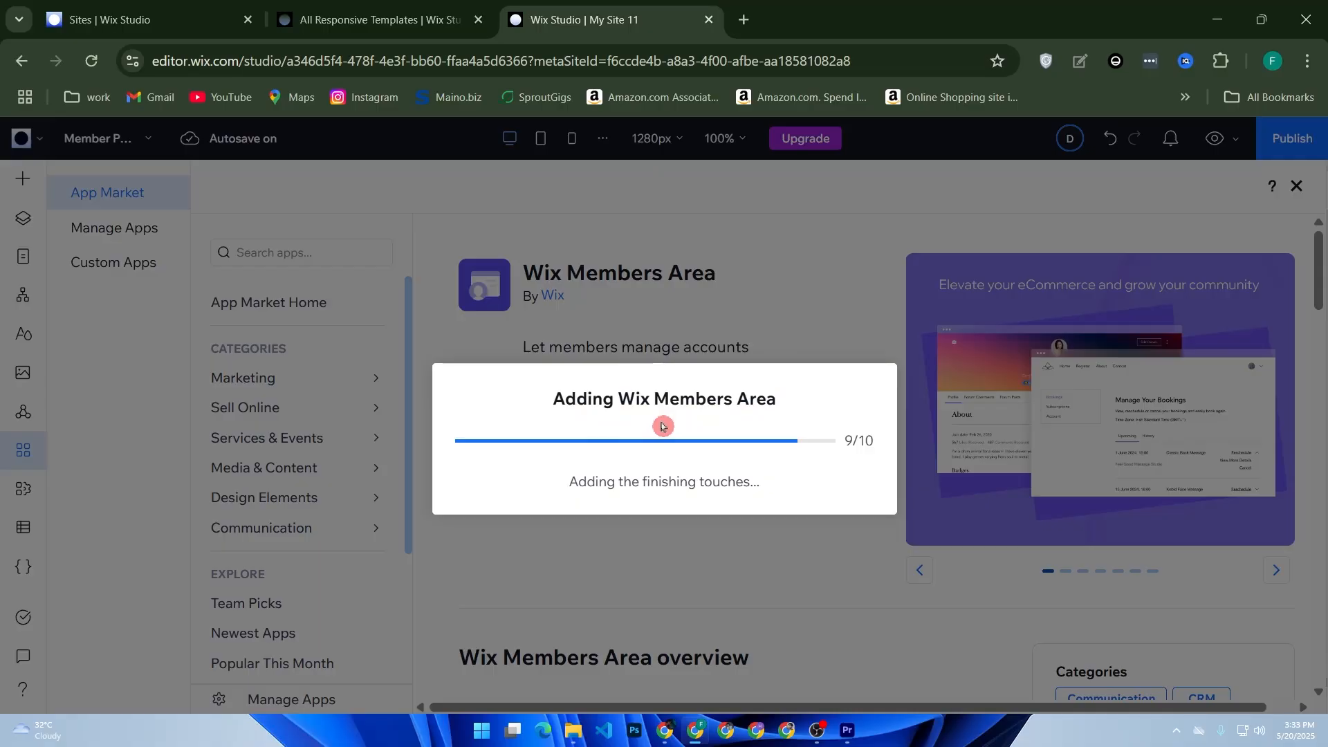
left_click(97, 14)
scroll(98, 394, "down", 1)
scroll(145, 380, "up", 1)
left_click(141, 365)
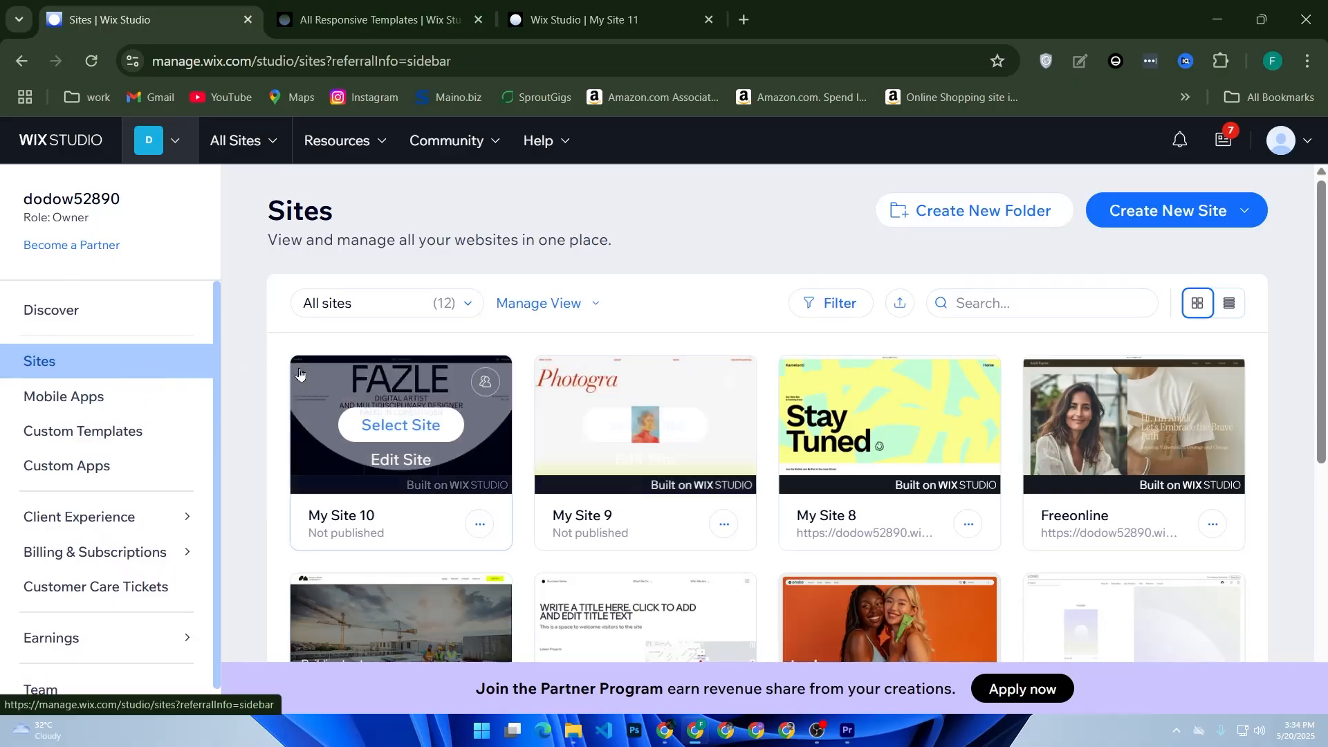
scroll(750, 318, "down", 3)
scroll(750, 318, "up", 3)
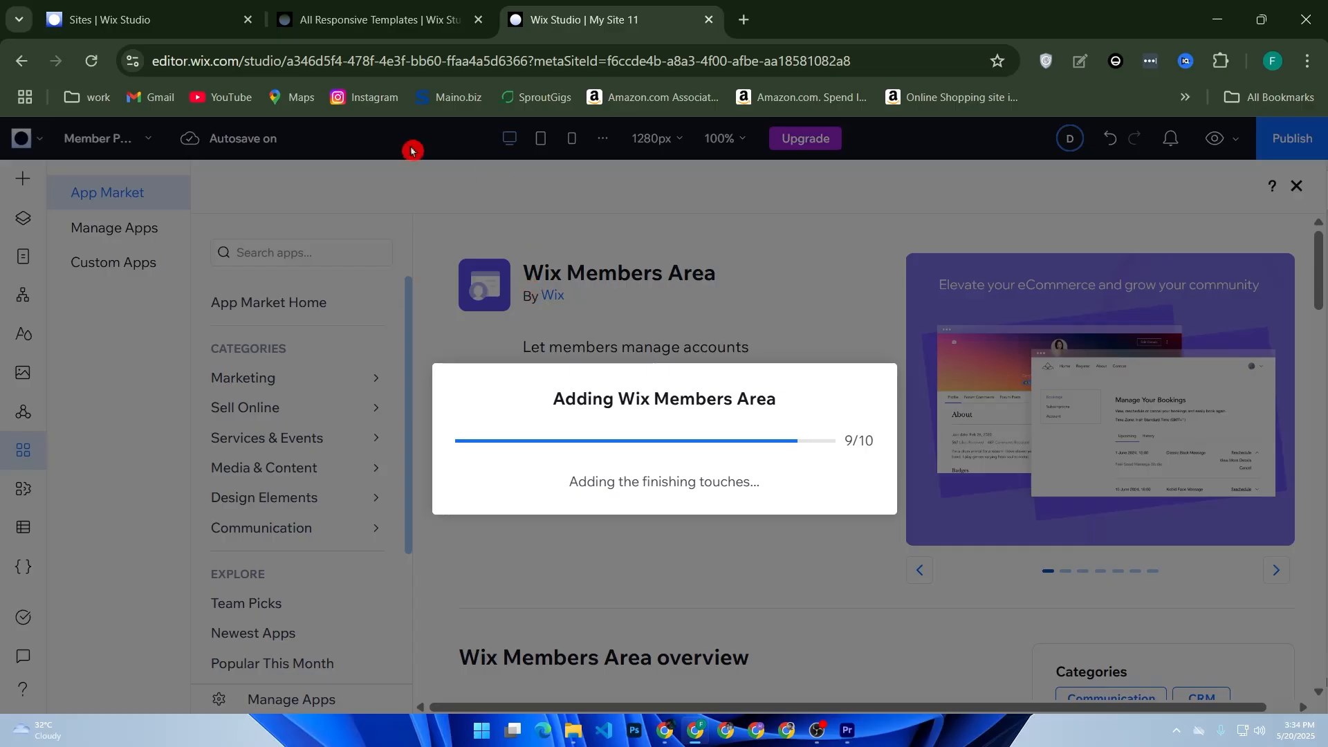
left_click(372, 31)
scroll(525, 276, "up", 10)
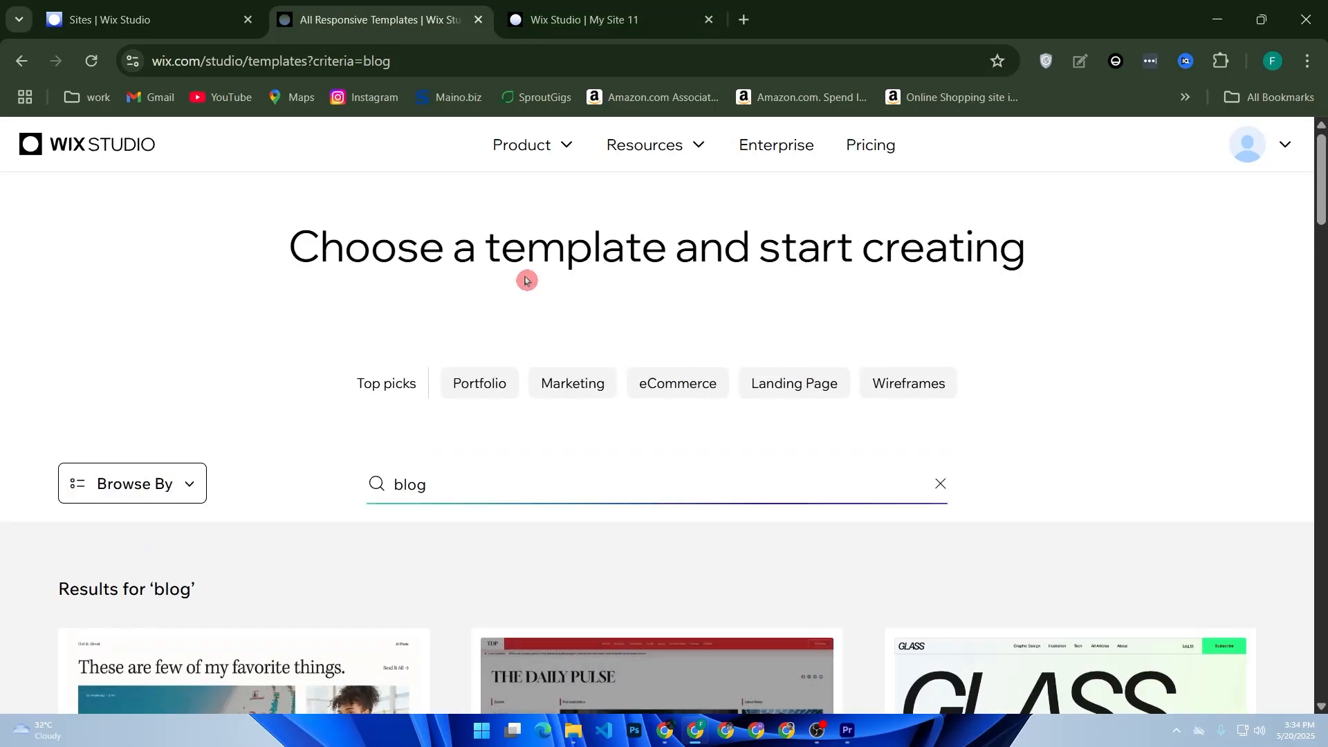
left_click(593, 27)
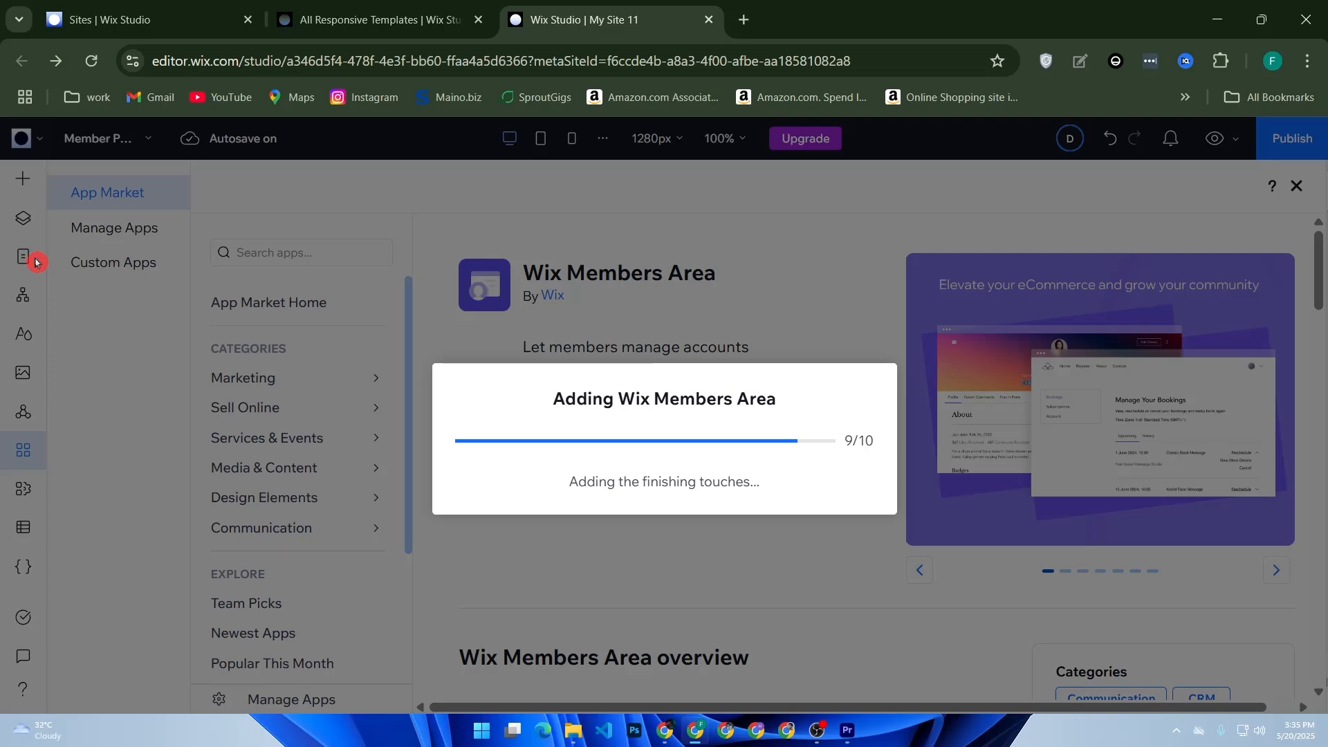
Step: Reload the editor and open the My Business, CMS and Site Pages panels in turn
left_click(86, 64)
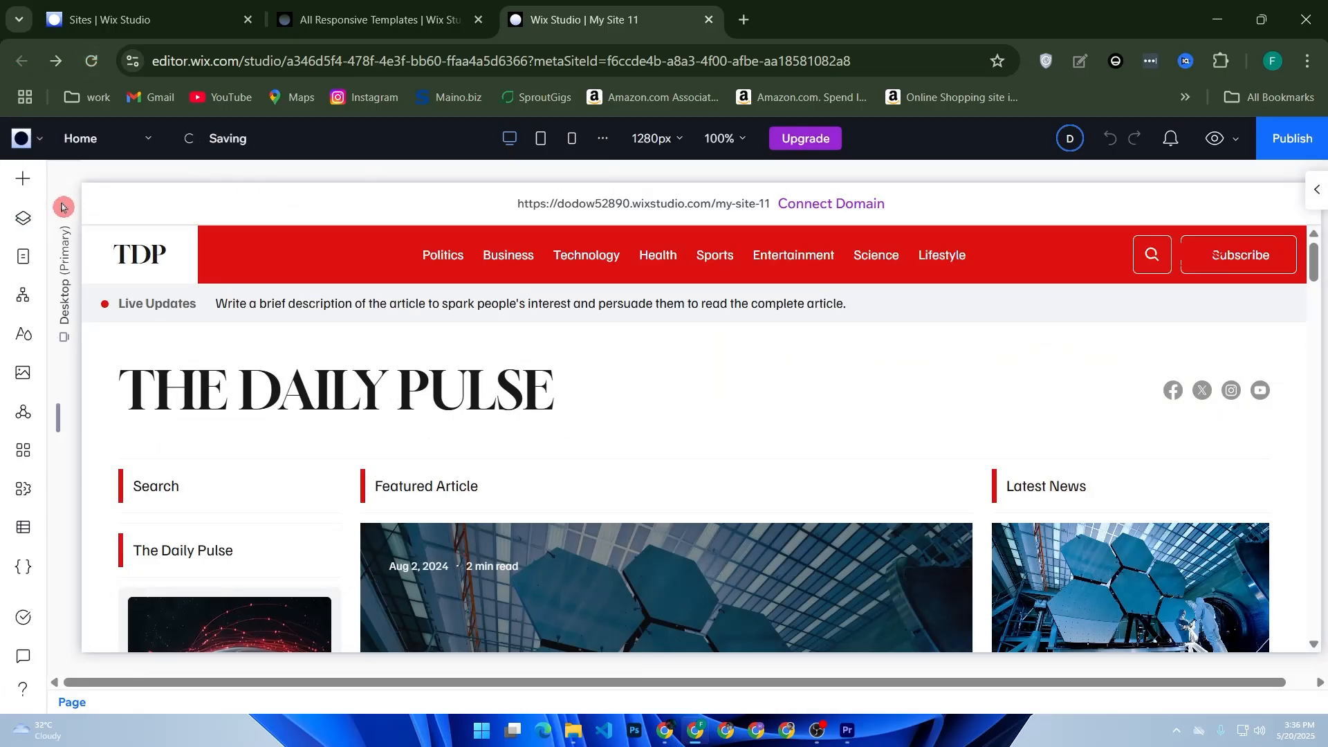
left_click(31, 501)
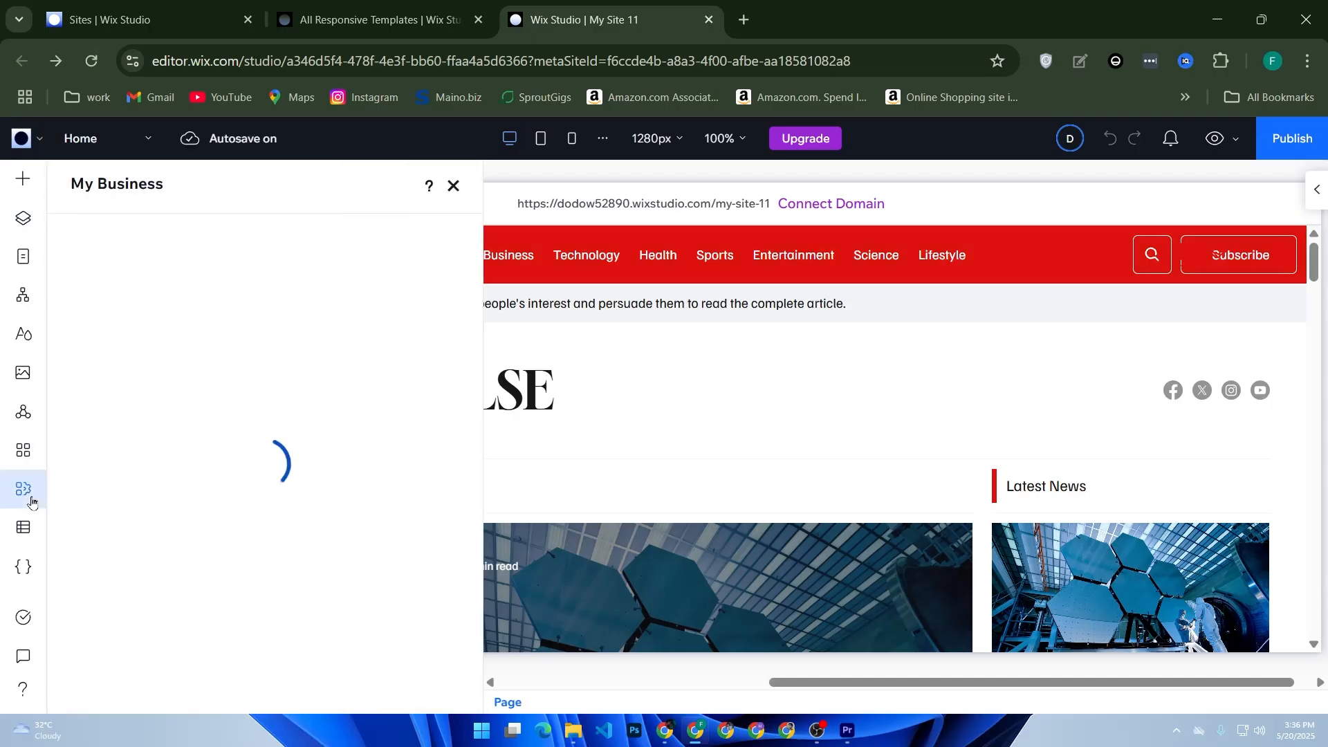
left_click(28, 538)
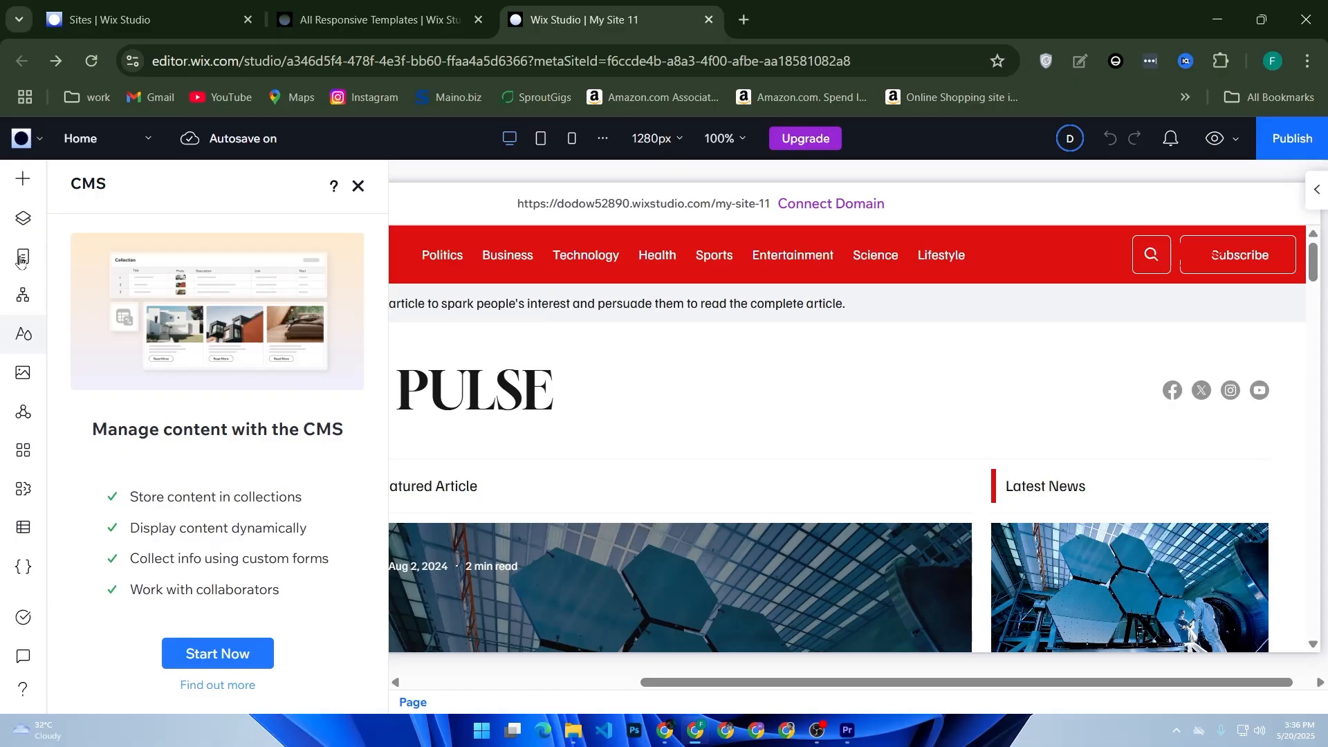
left_click(22, 257)
Step: Review the site pages list and open the Politics and Business pages
scroll(90, 377, "down", 7)
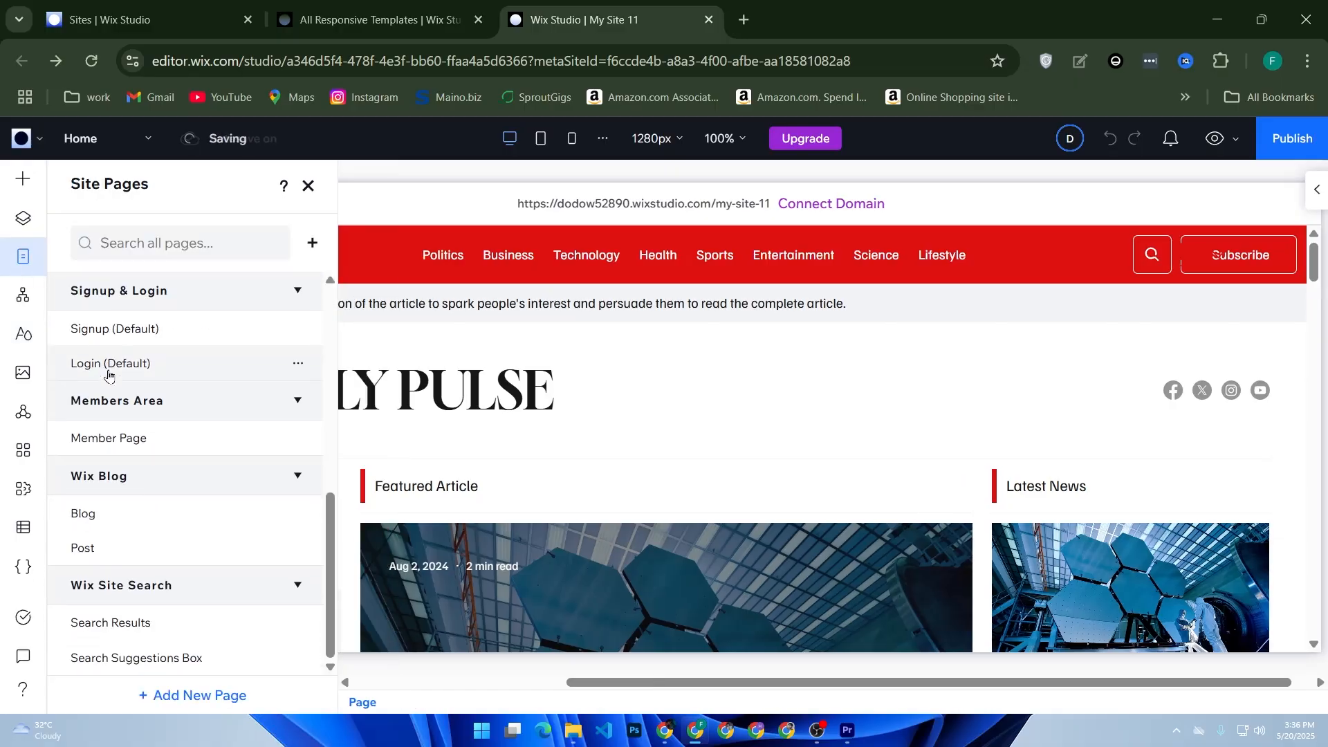
scroll(111, 374, "up", 3)
scroll(117, 373, "up", 5)
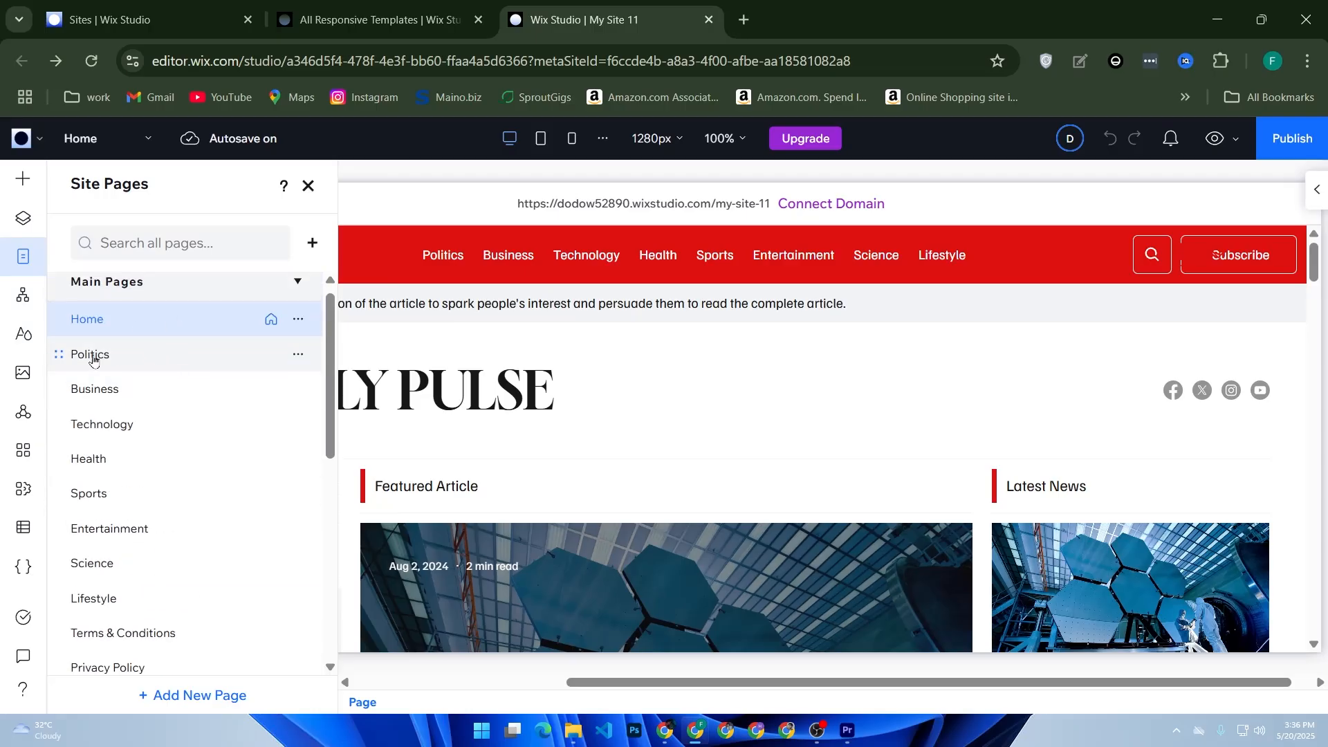
left_click(126, 363)
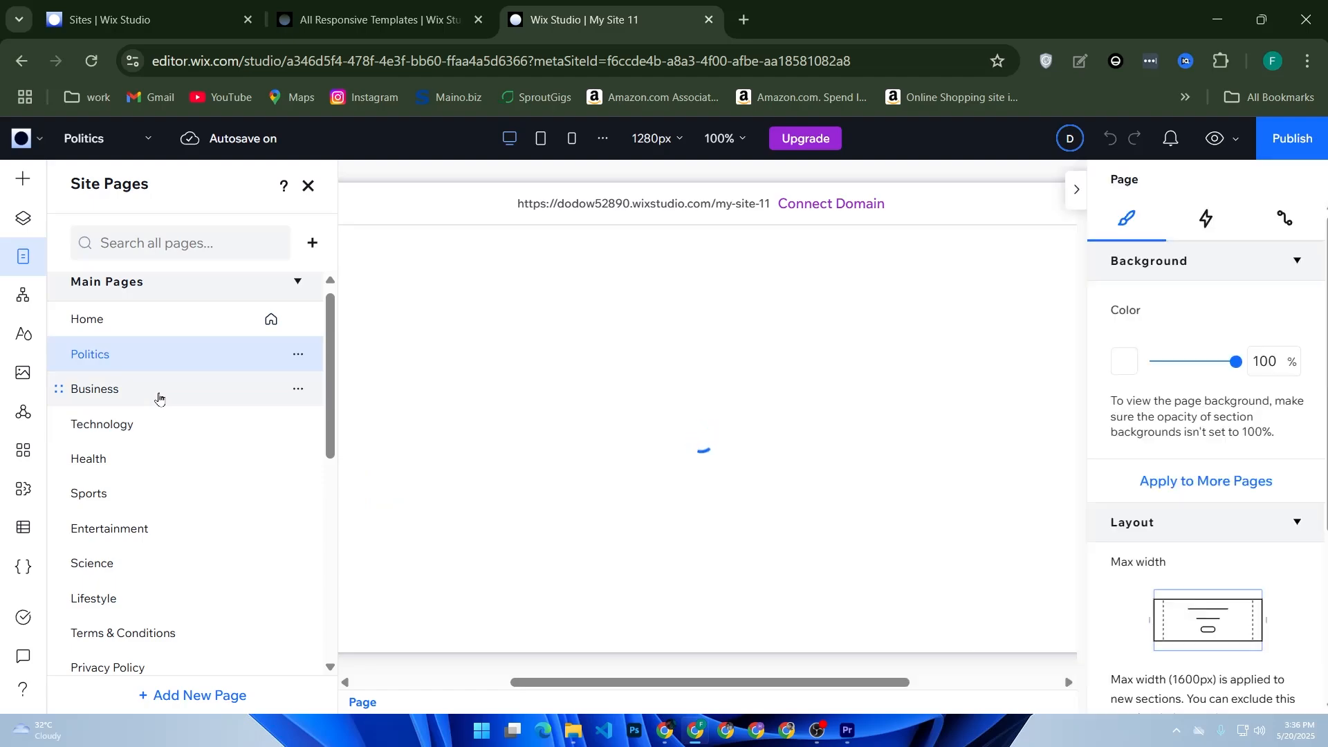
left_click(158, 398)
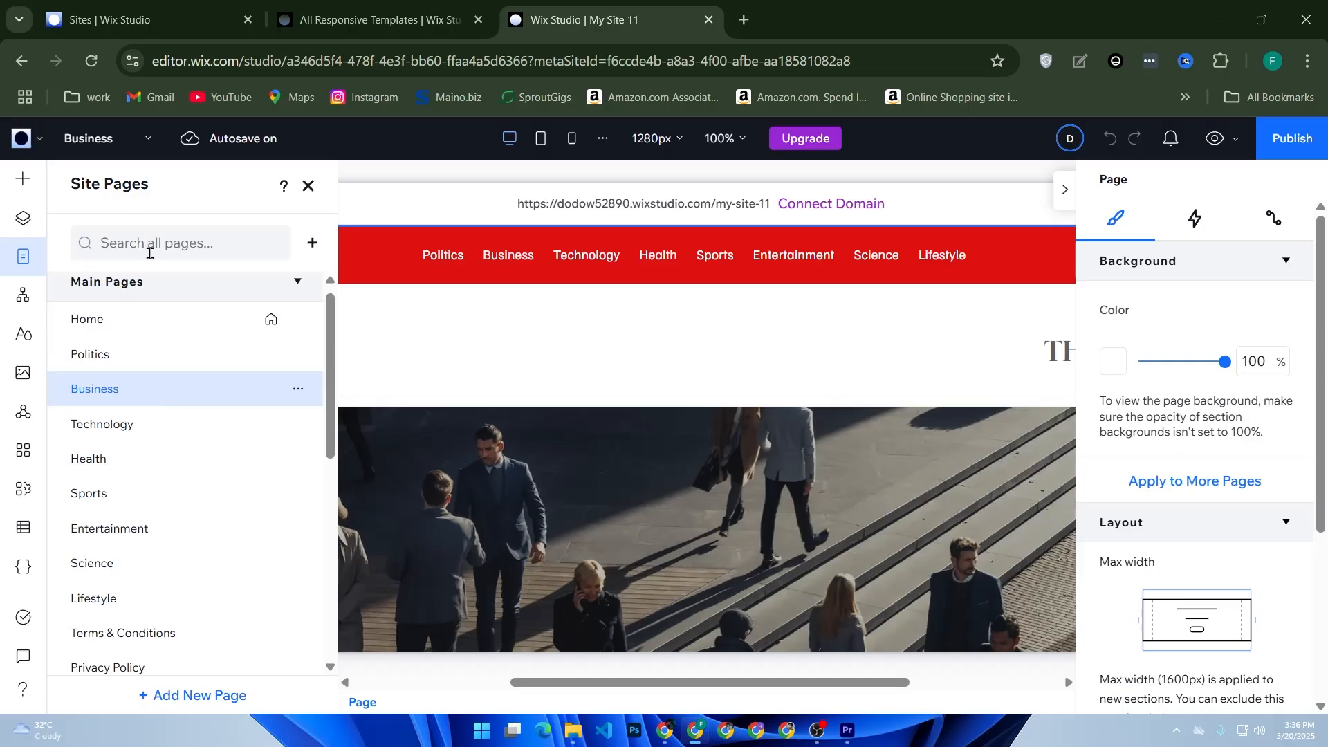
left_click(1280, 138)
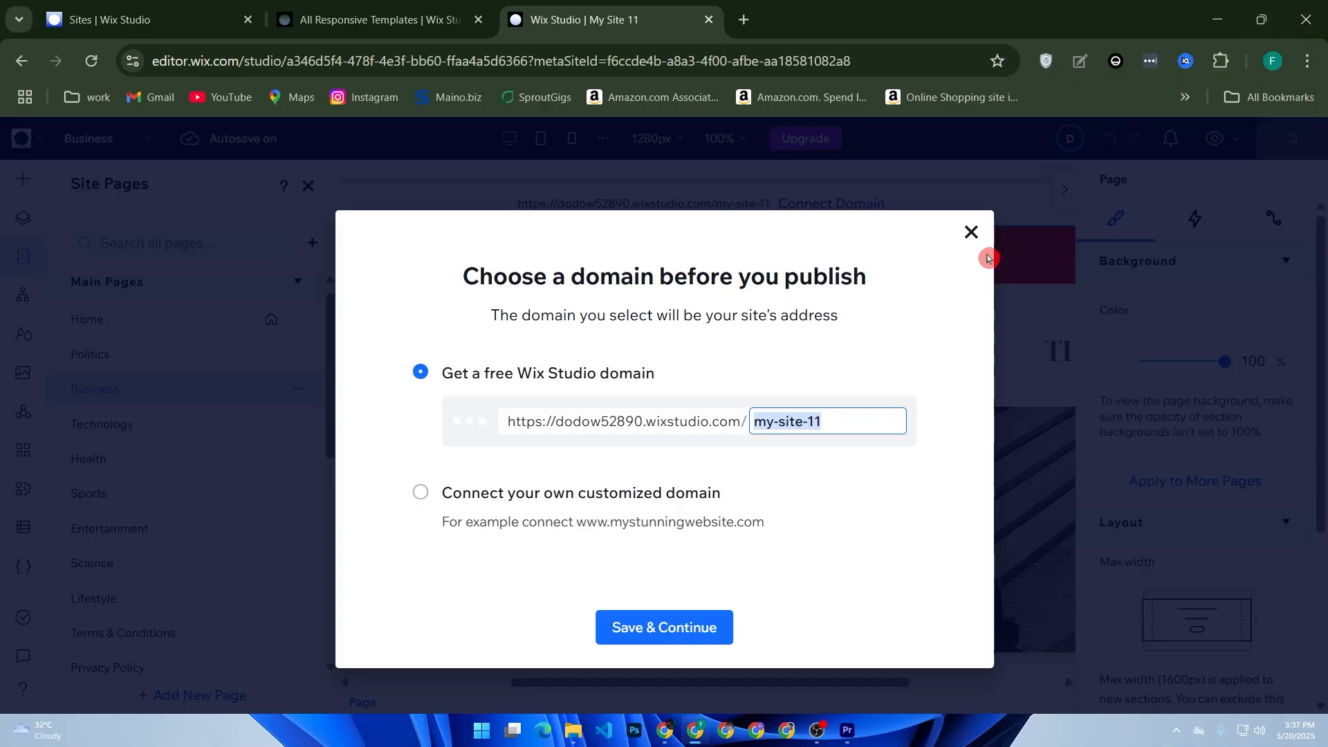
left_click(969, 234)
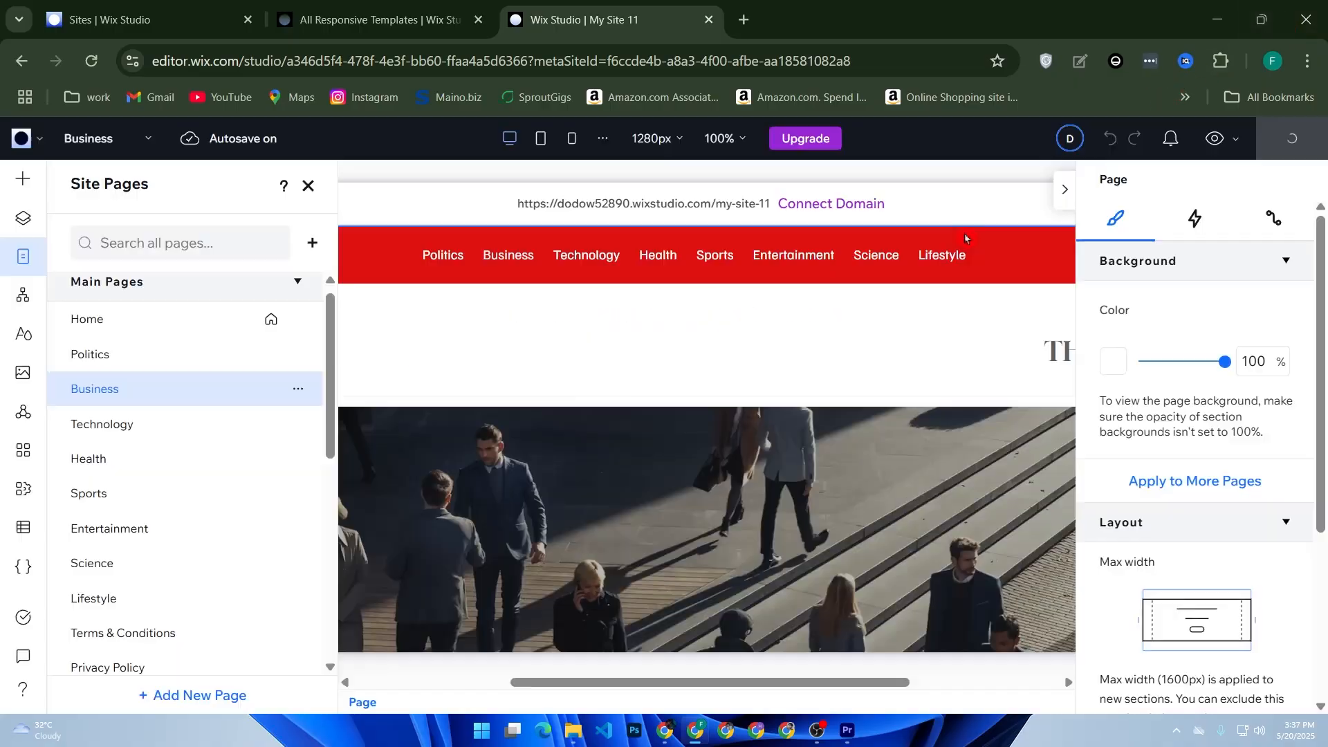
left_click(962, 233)
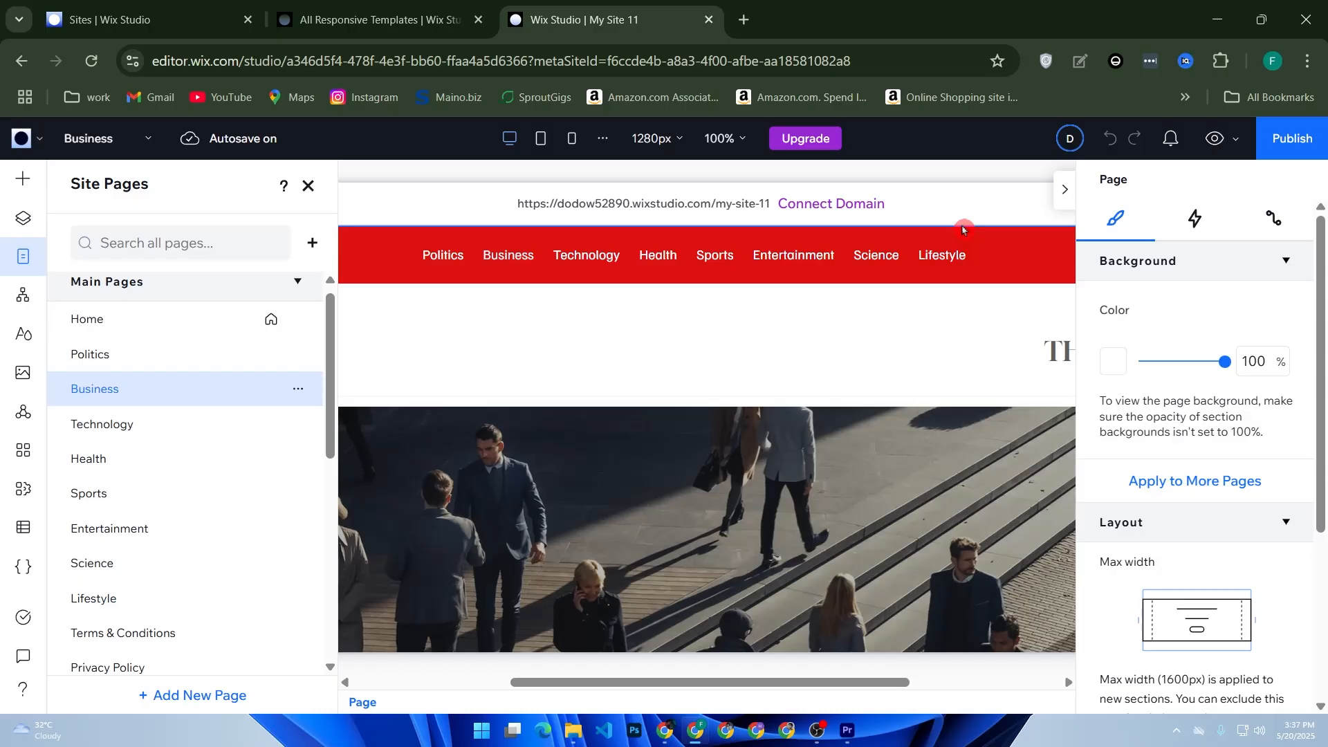
Step: Add the Wix Pricing Plans app to the site from the App Market
left_click(36, 440)
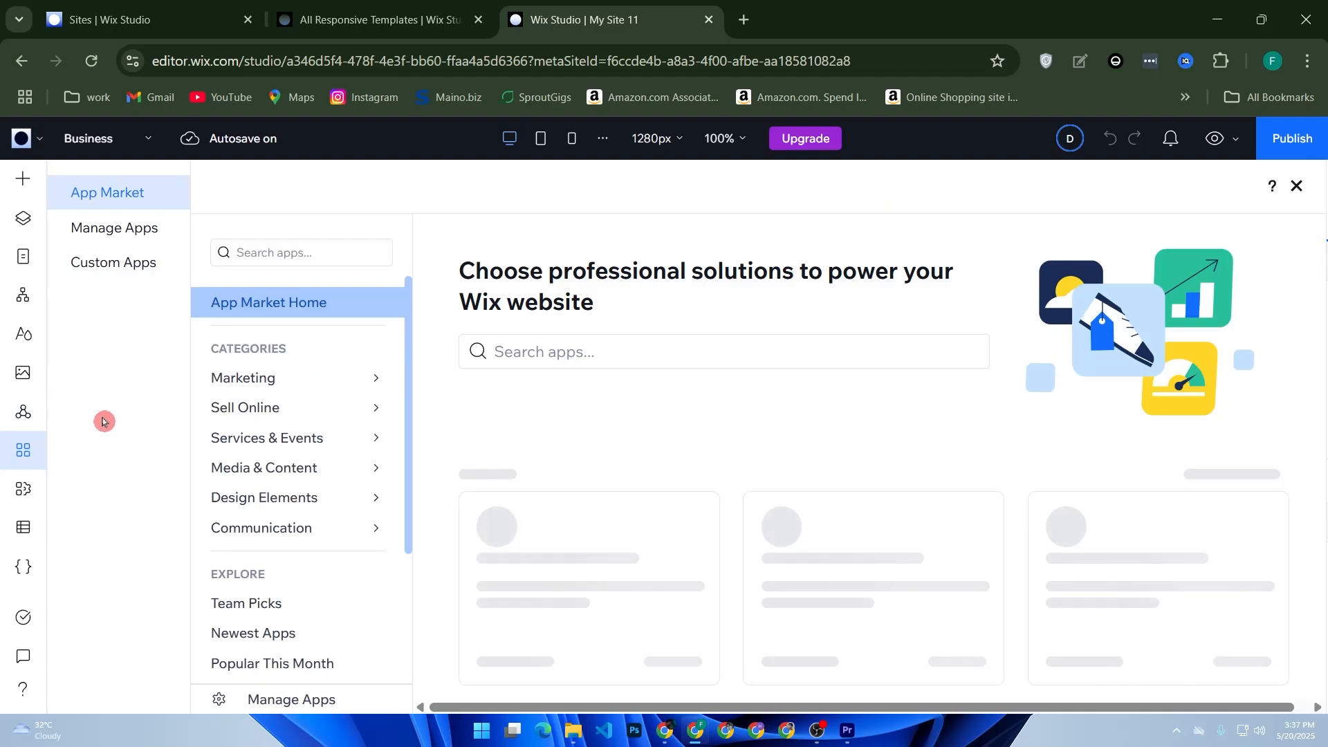
left_click(527, 362)
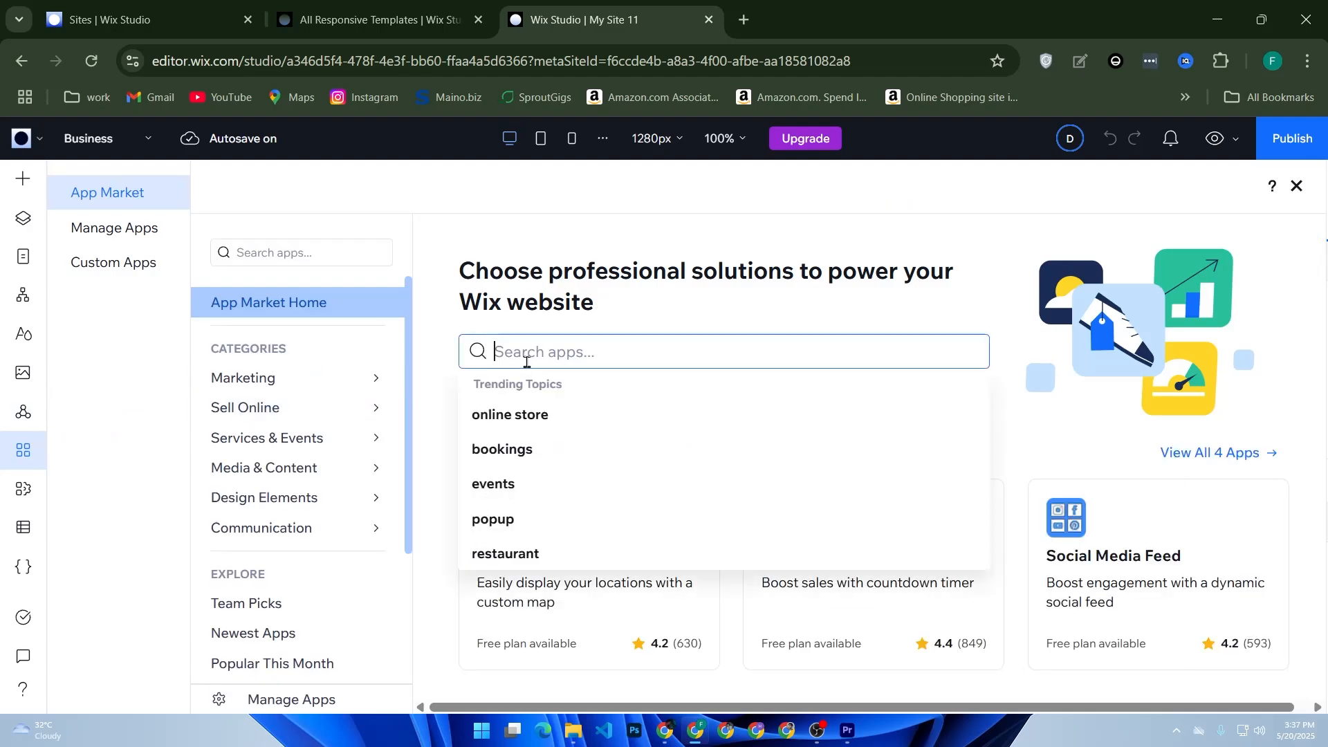
type("wix pri")
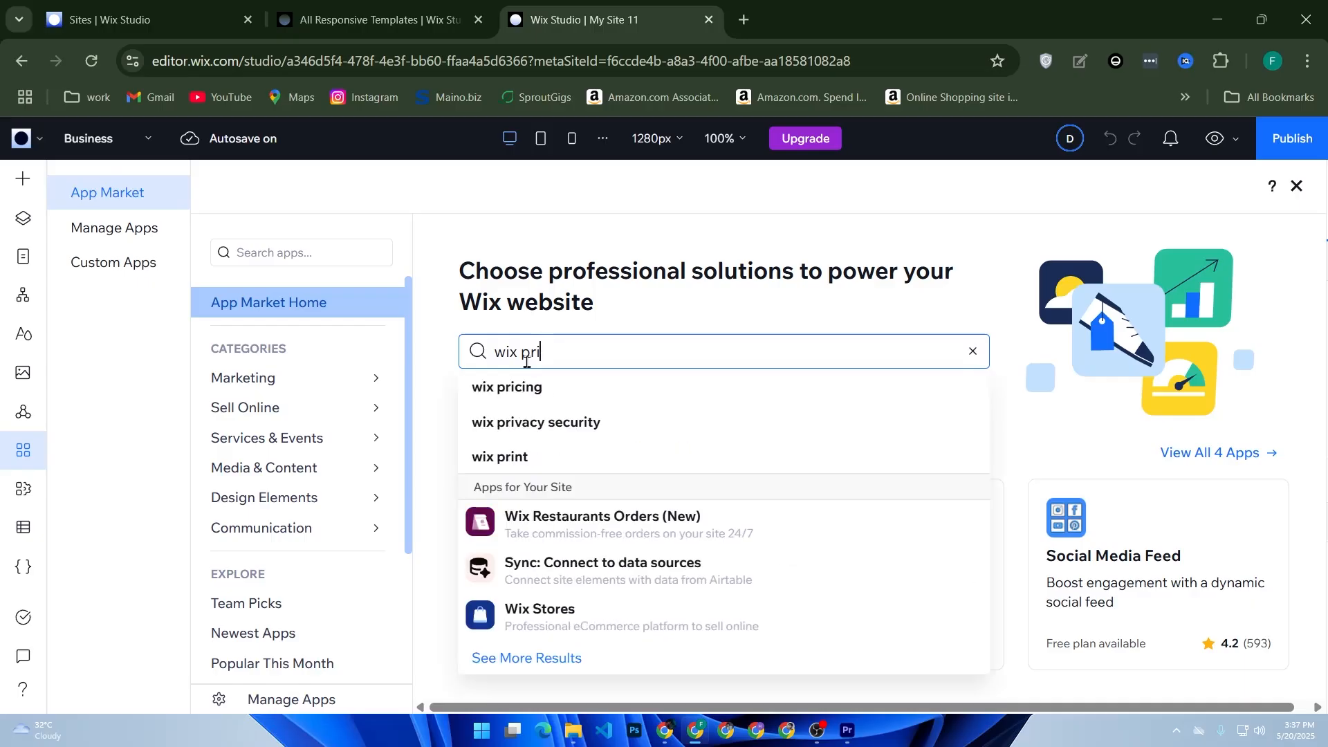
type("cing")
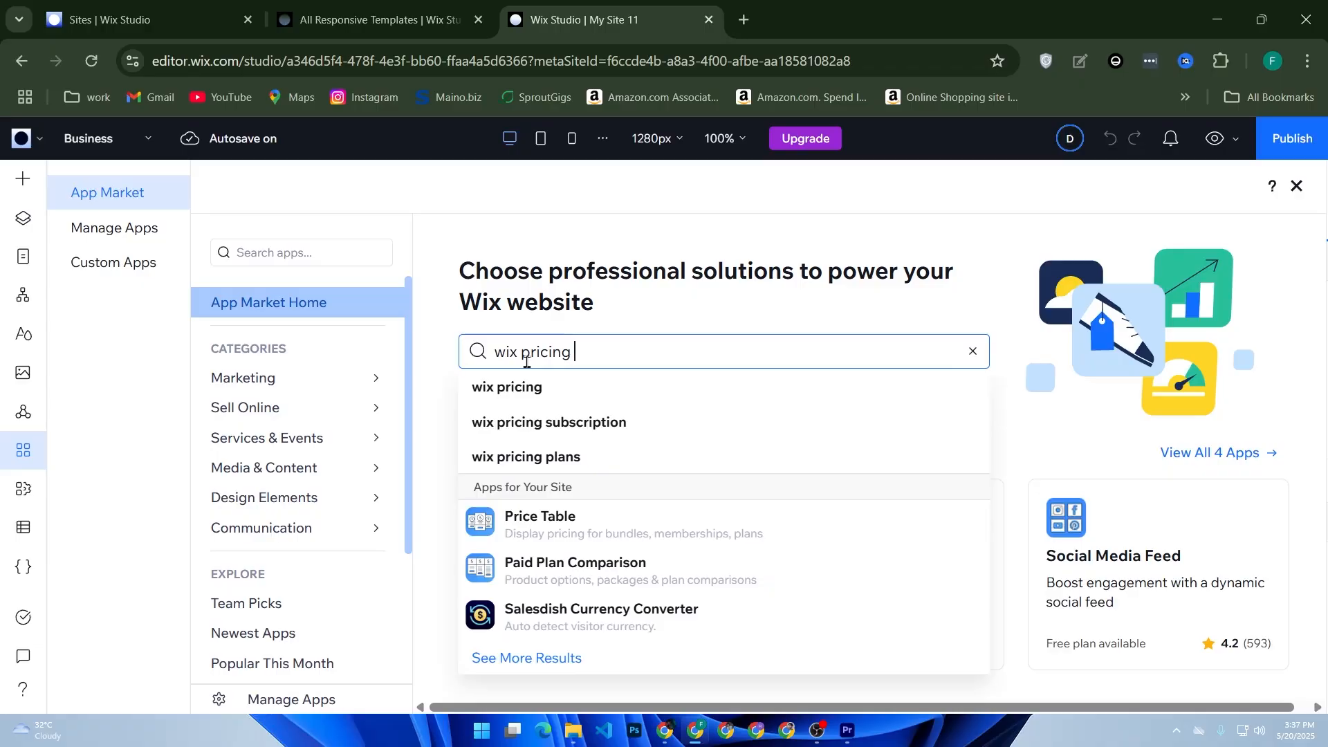
type(" plans")
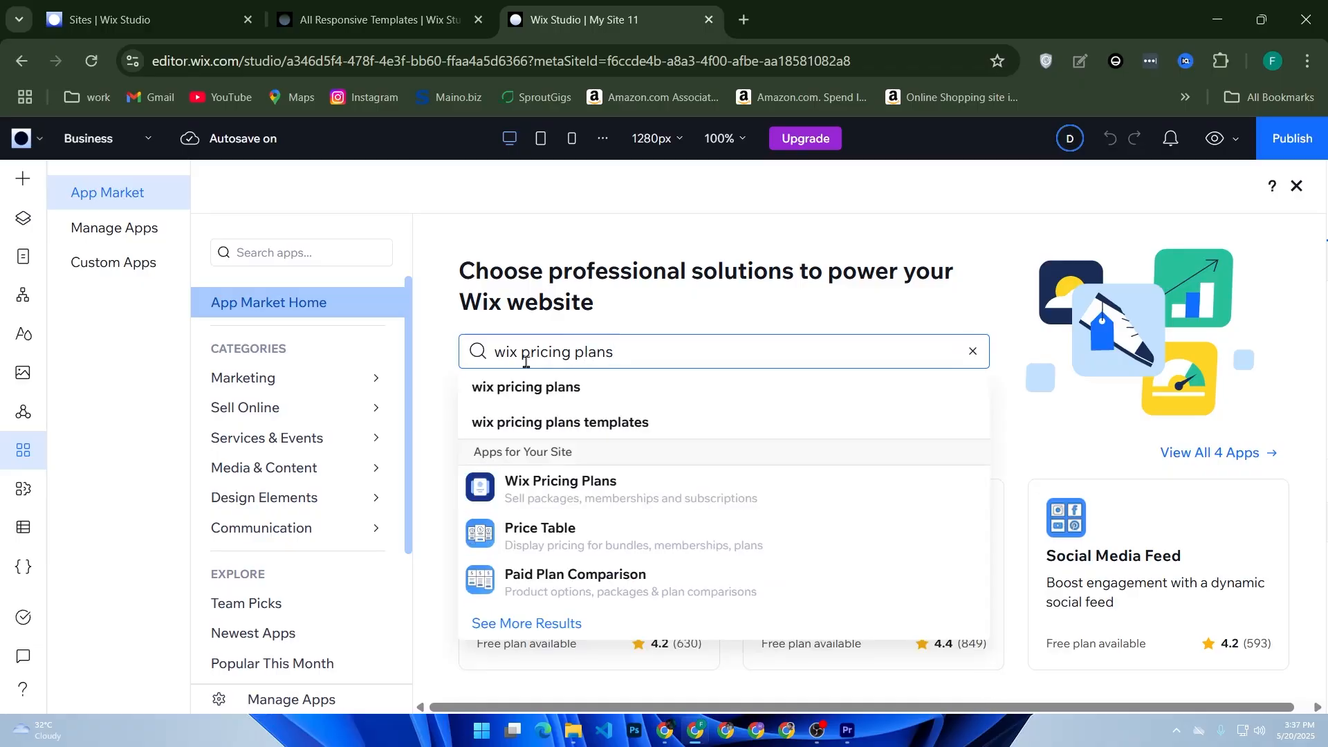
left_click(517, 500)
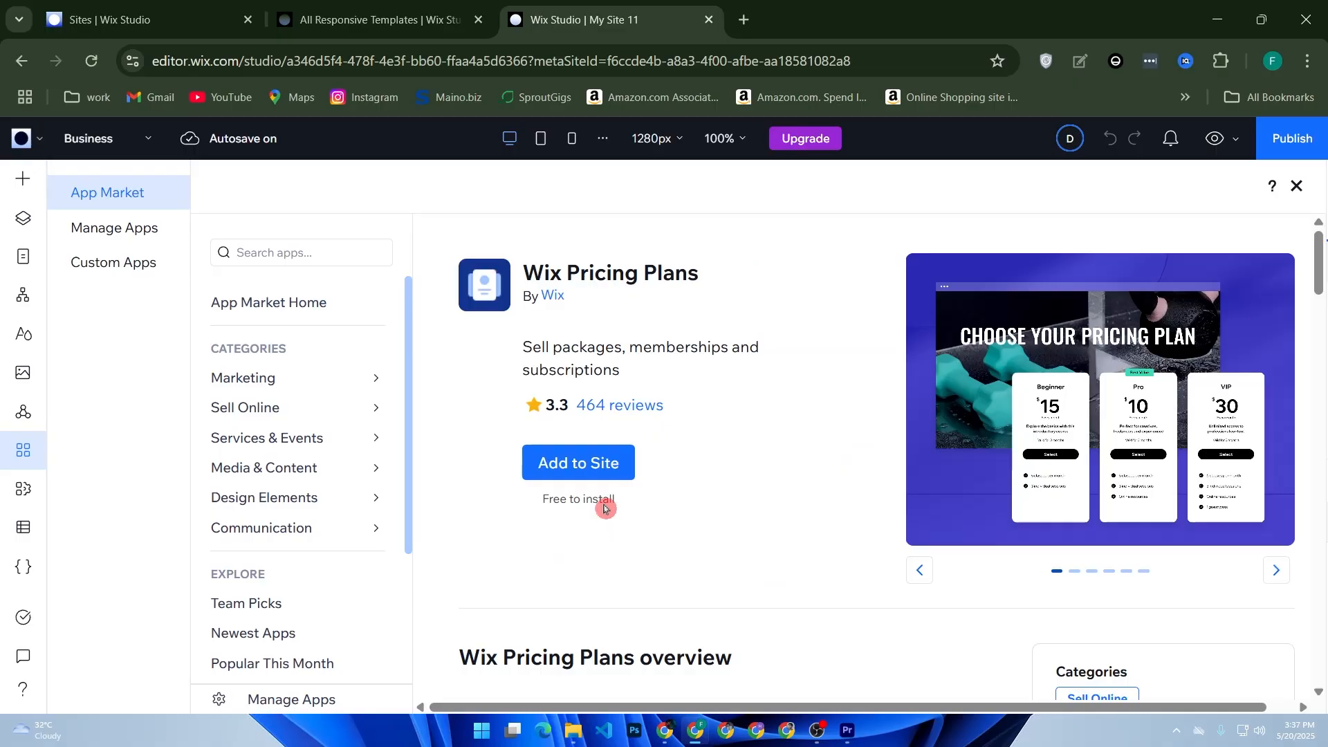
left_click(599, 469)
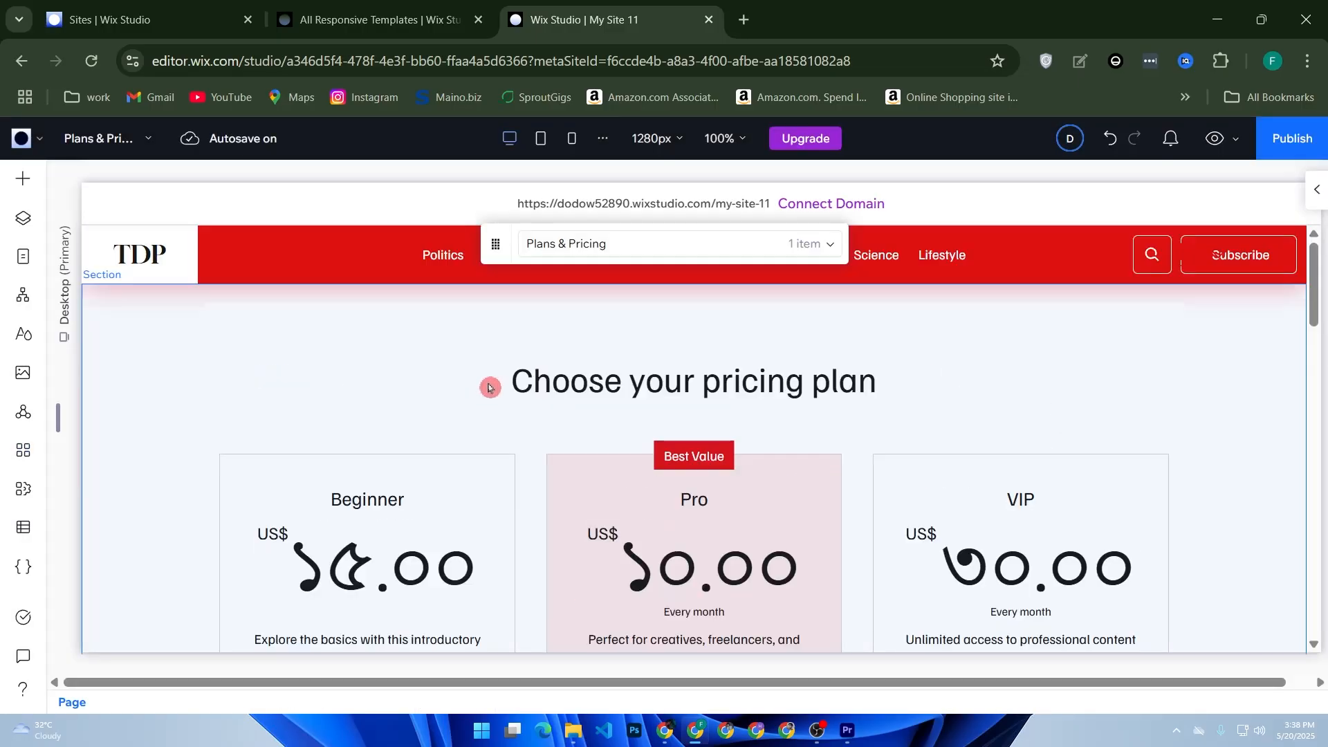
Step: Select the pricing plans widget on the Plans & Pricing page and open its plan management dashboard
scroll(519, 378, "down", 2)
scroll(549, 374, "up", 2)
scroll(542, 380, "down", 2)
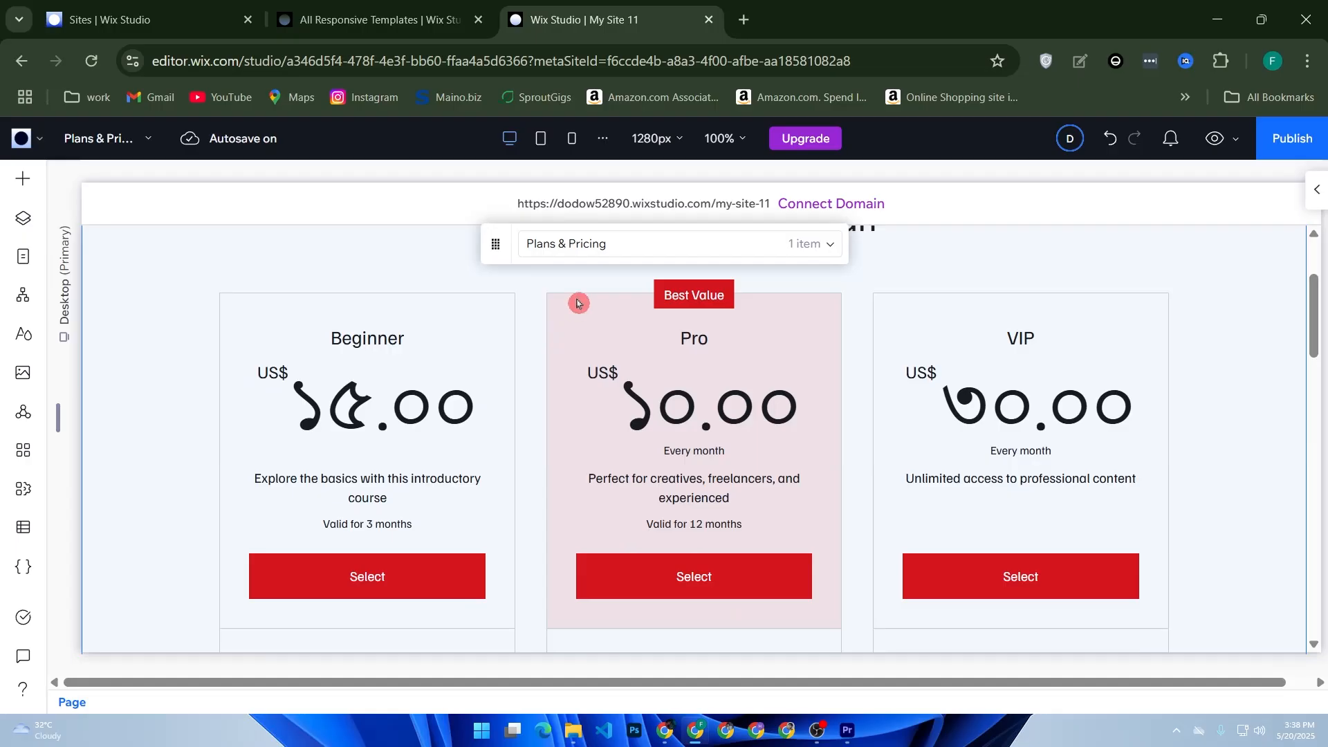
left_click(700, 247)
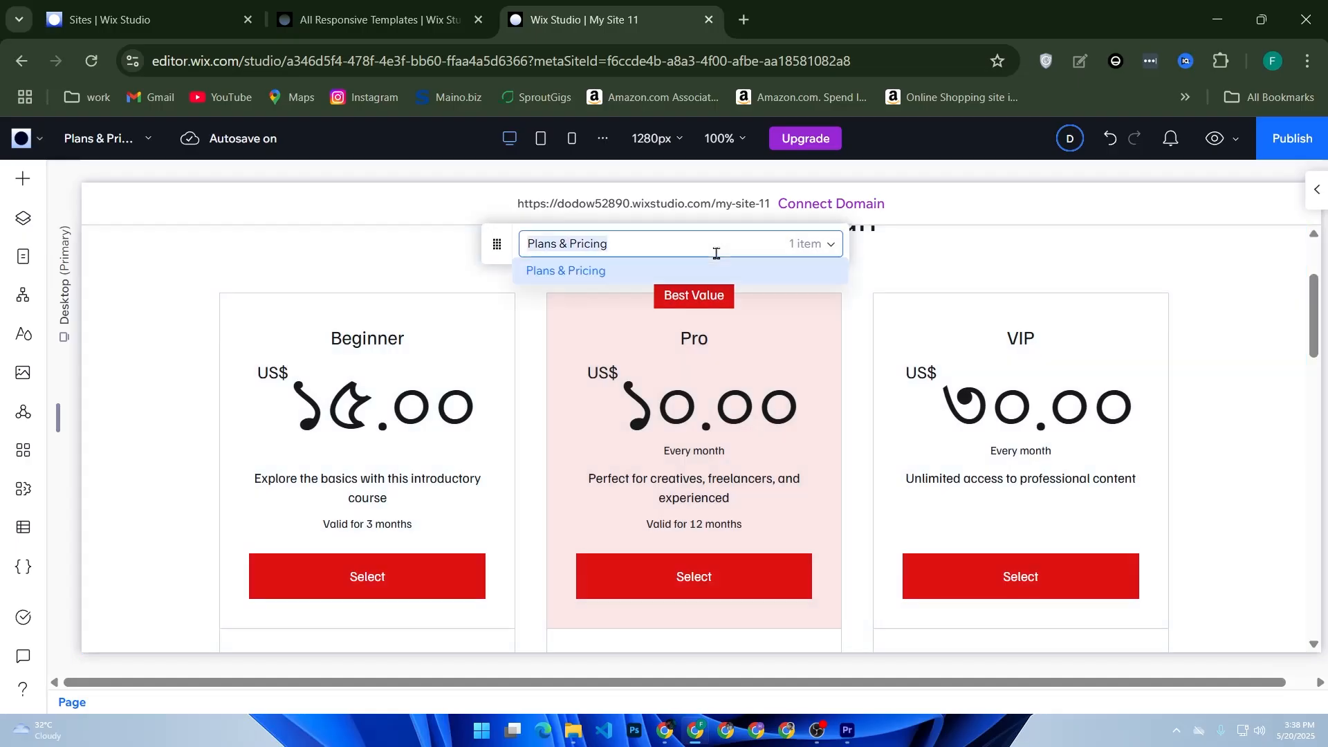
left_click(311, 393)
left_click(314, 394)
mouse_move(350, 390)
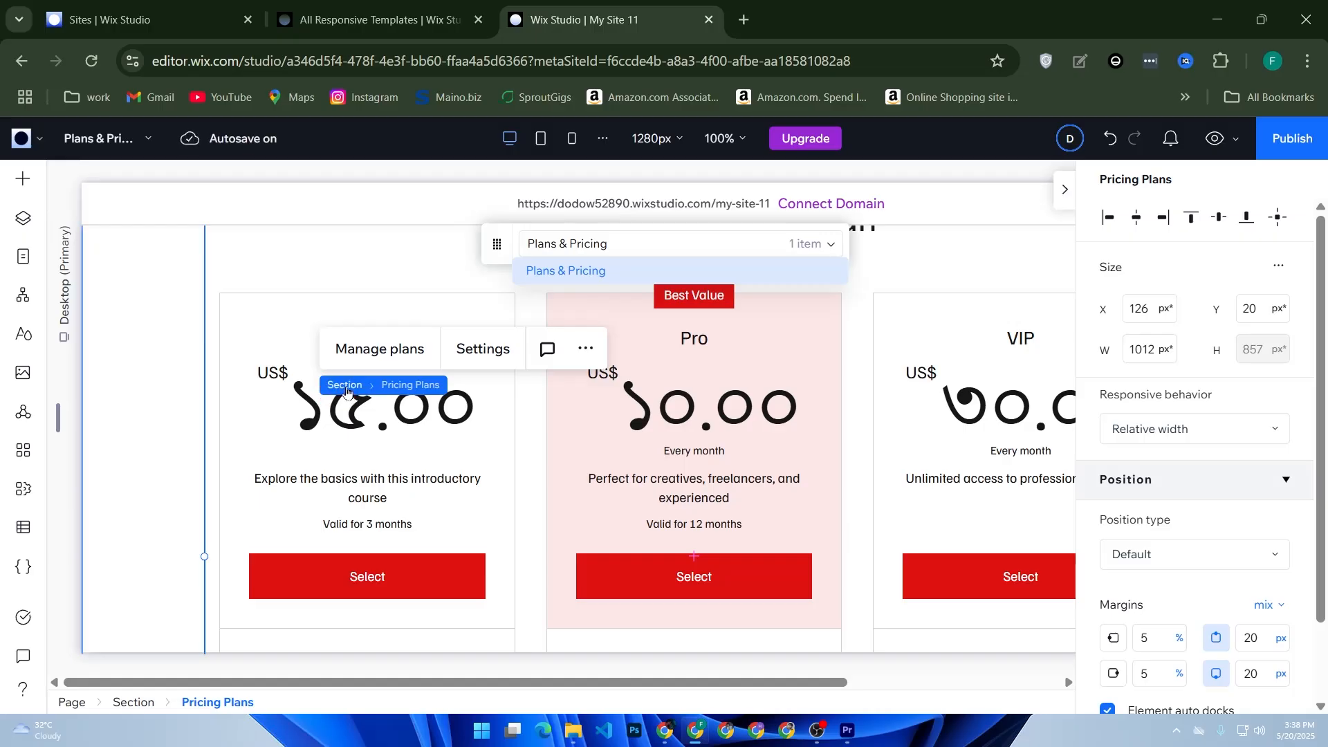
left_click(340, 384)
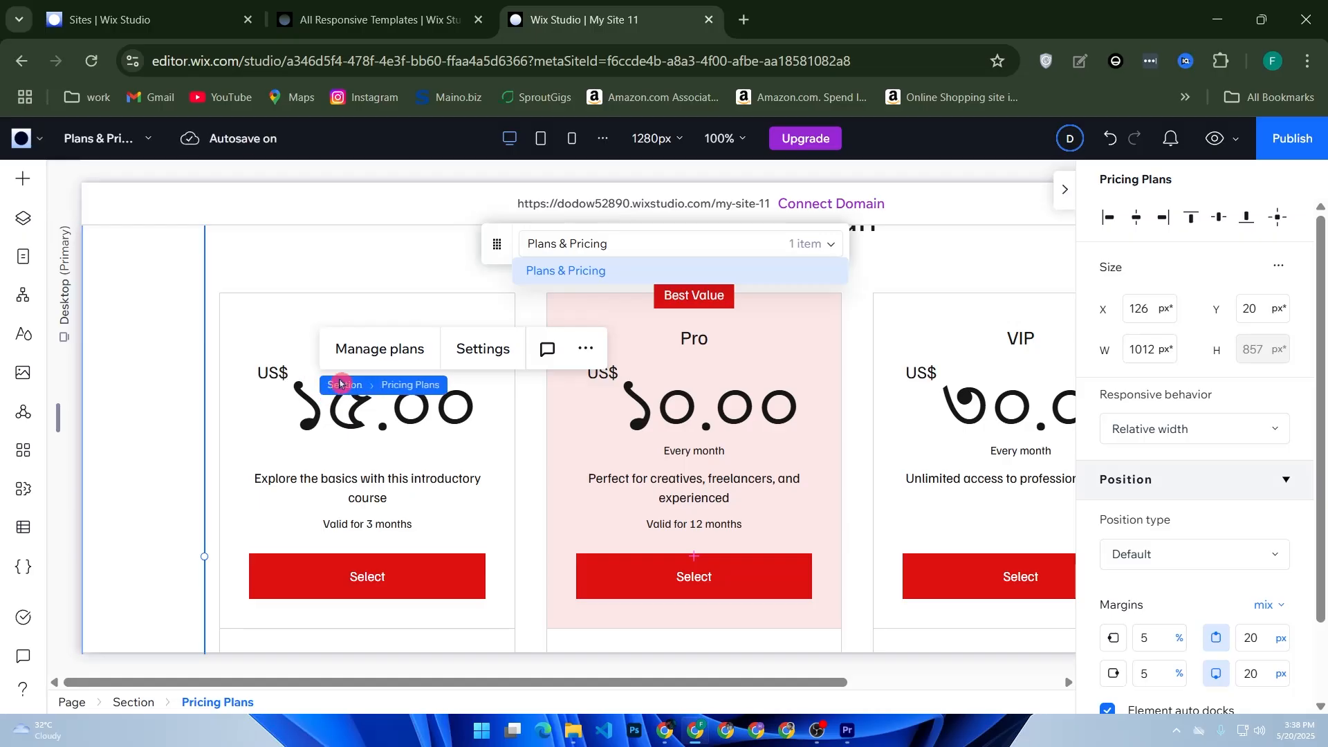
left_click(390, 382)
left_click(413, 359)
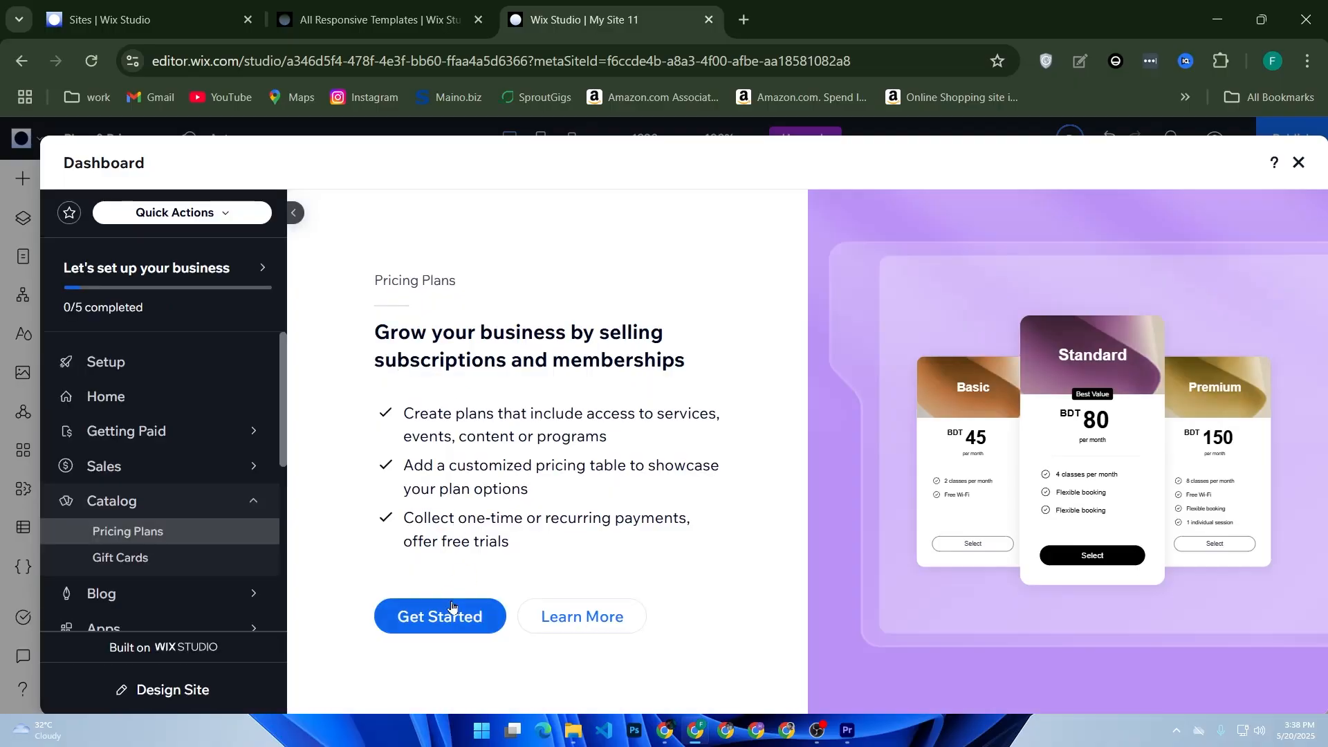
left_click(453, 609)
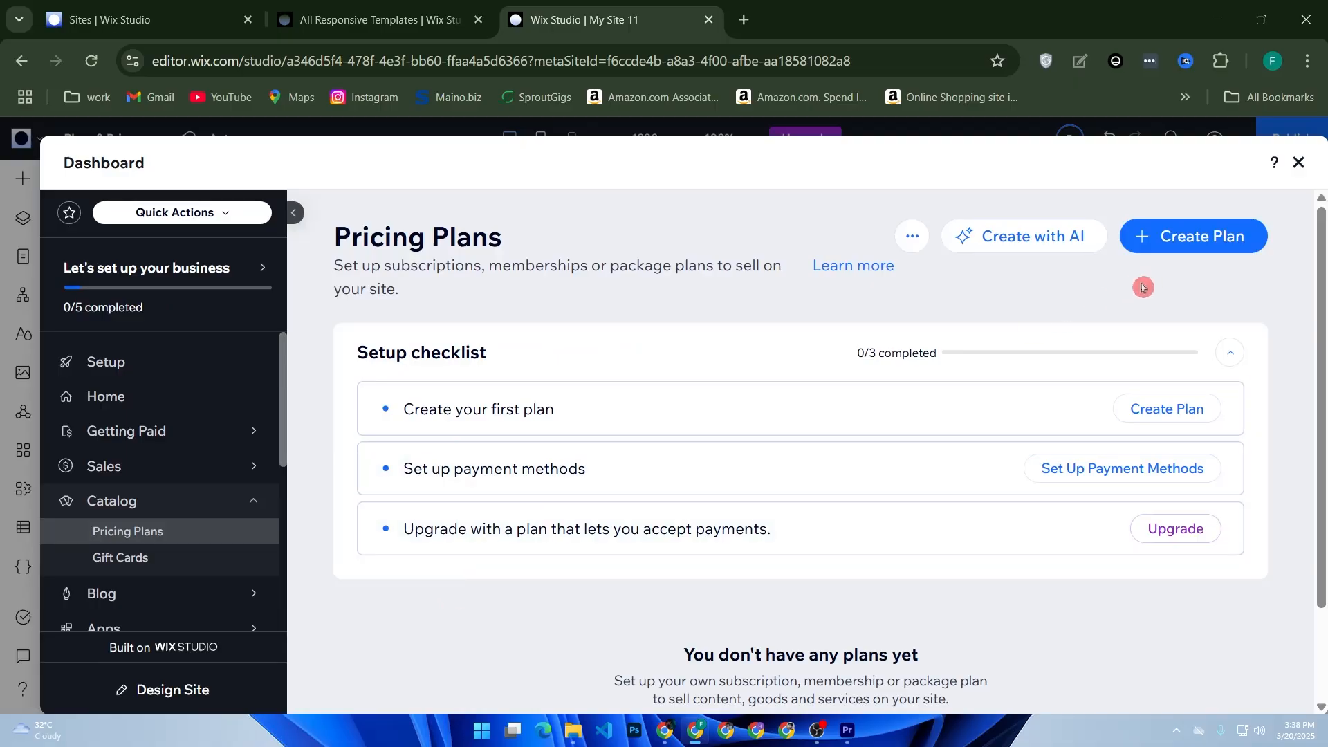
Step: Start creating a new pricing plan and review its plan info, pricing and settings sections
scroll(1014, 353, "down", 2)
scroll(983, 375, "up", 2)
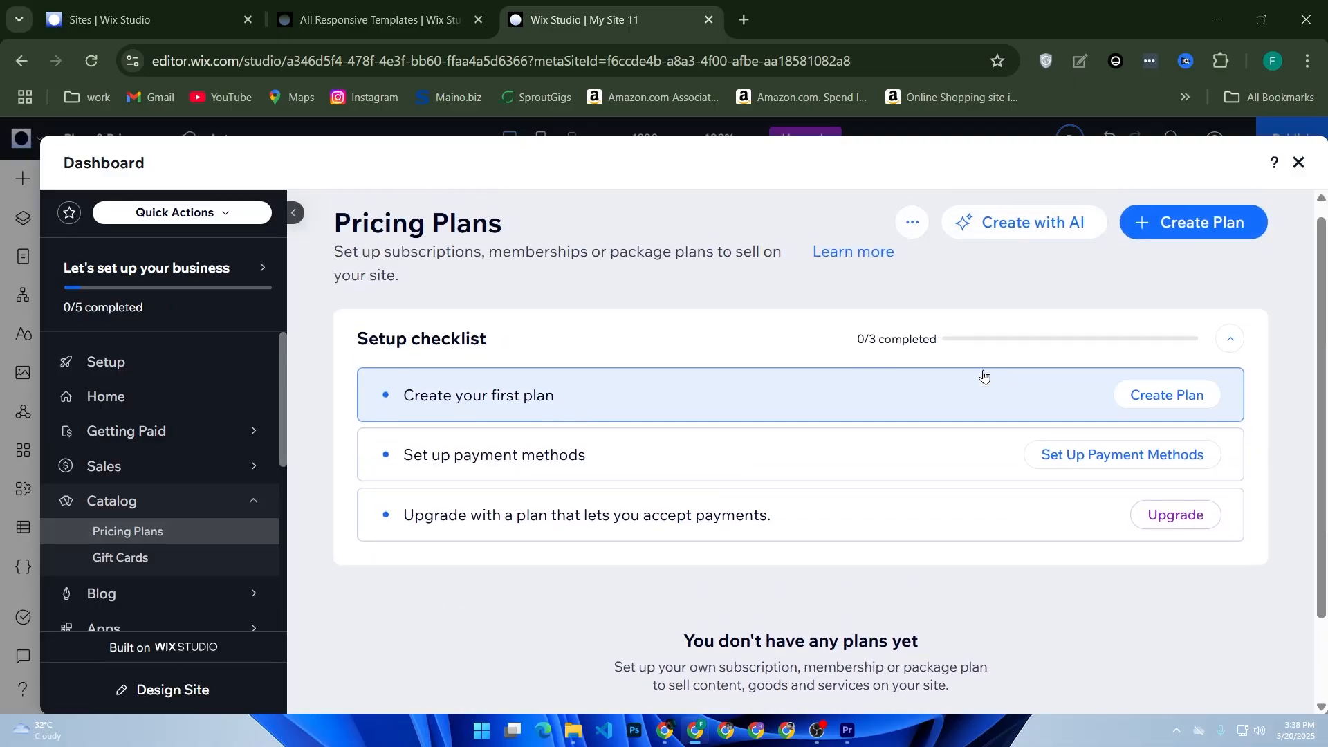
left_click(1169, 412)
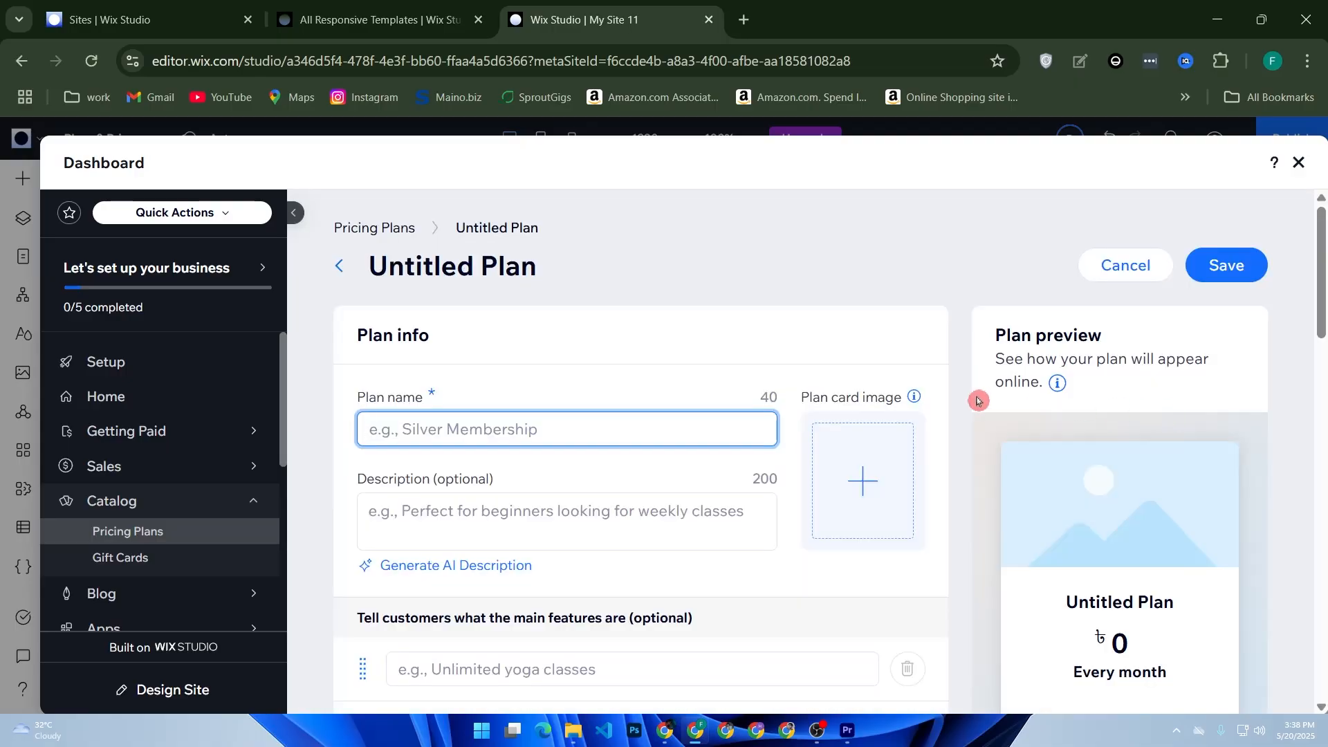
scroll(516, 386, "down", 2)
scroll(512, 385, "up", 2)
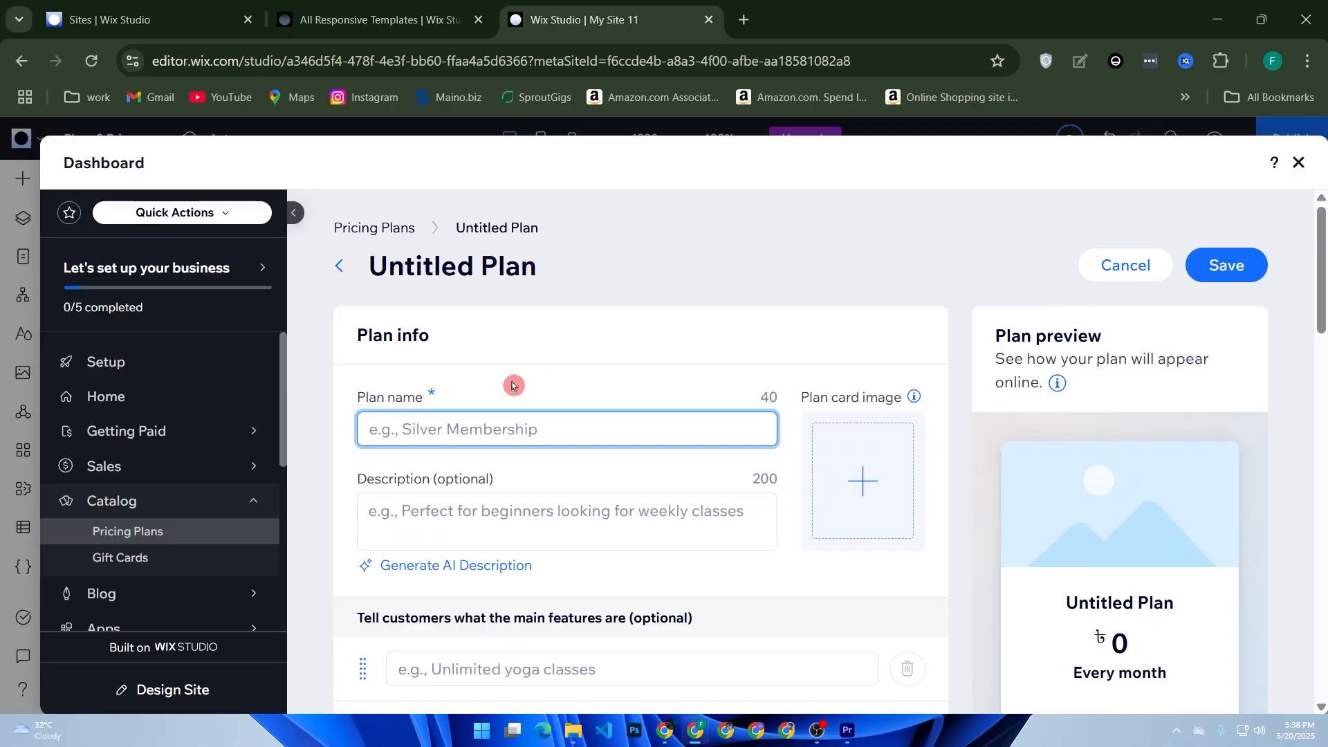
scroll(450, 471, "down", 4)
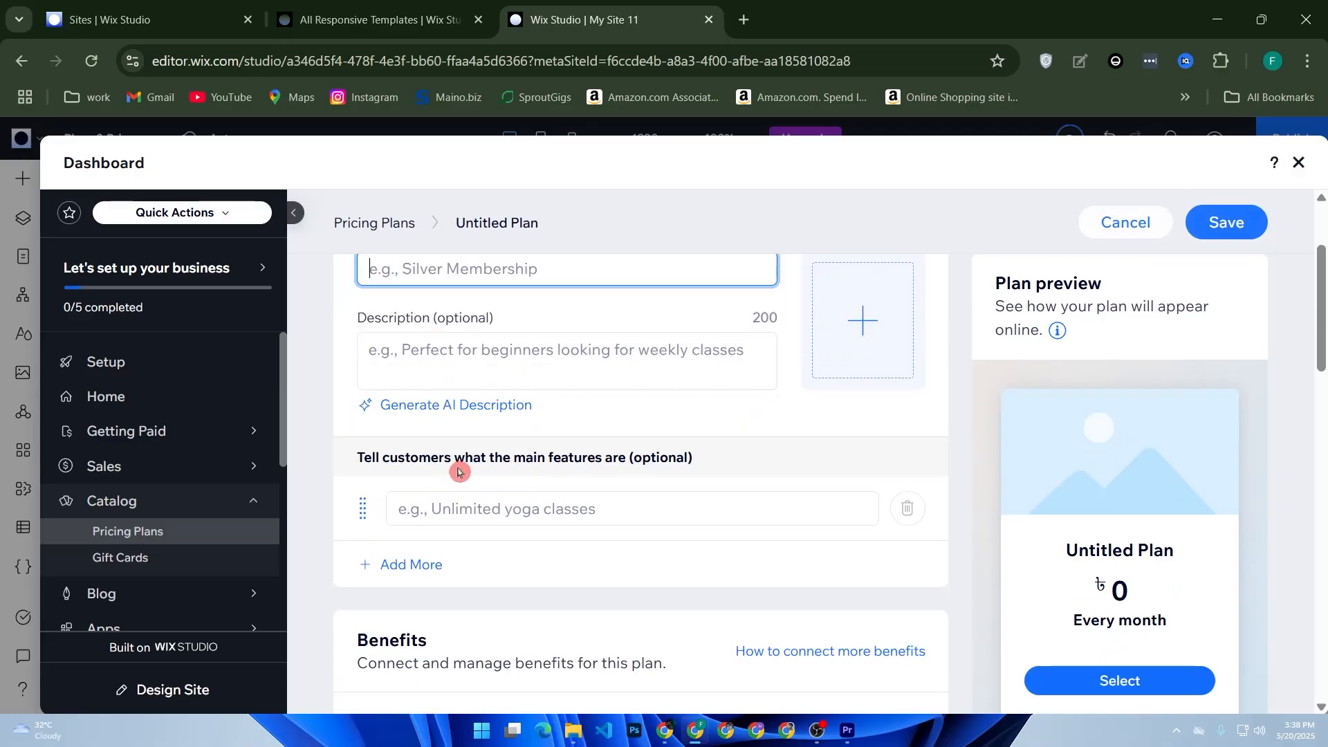
scroll(596, 454, "down", 12)
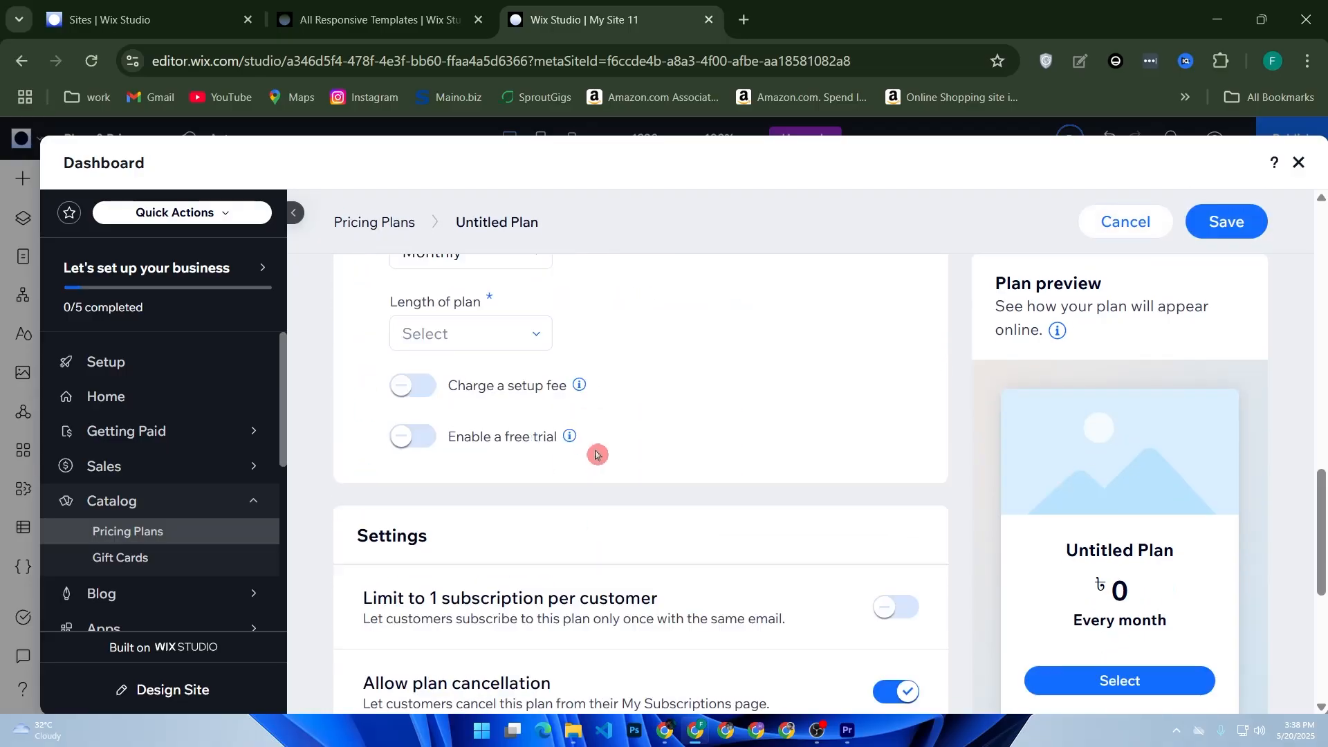
scroll(748, 414, "down", 1)
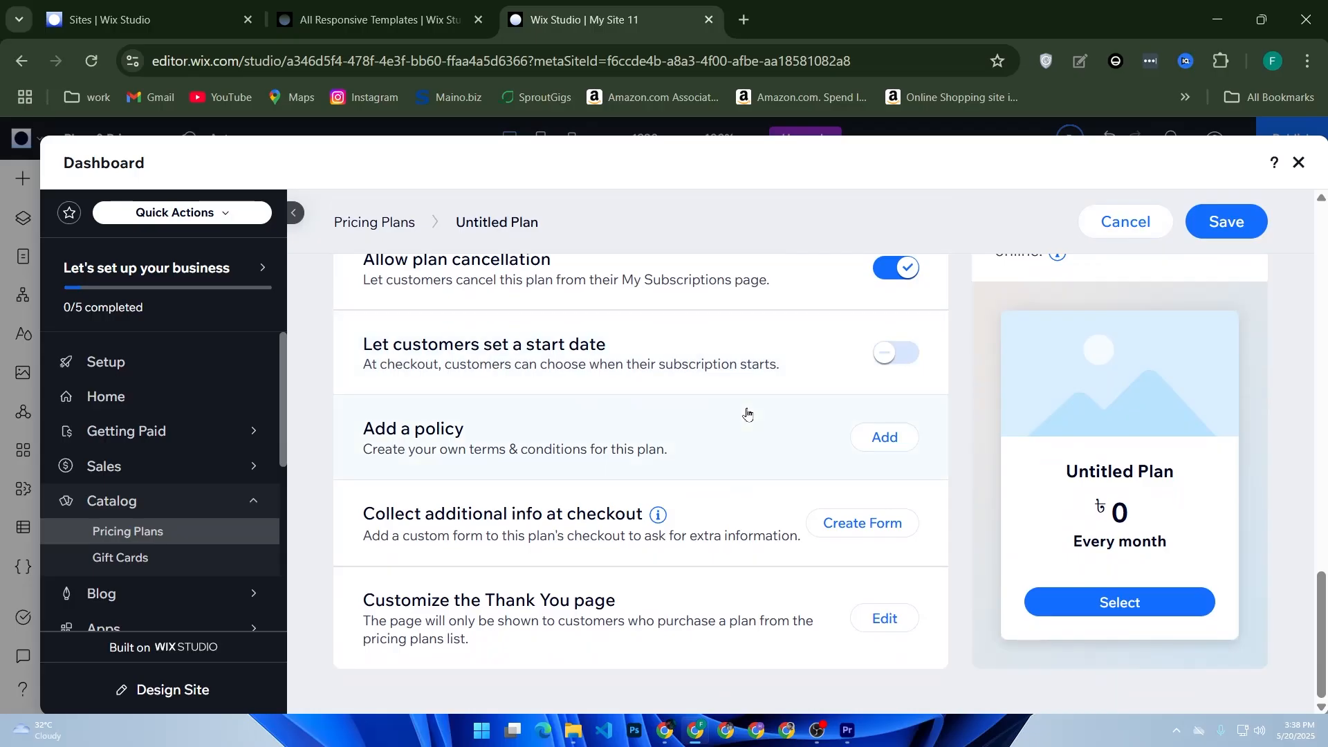